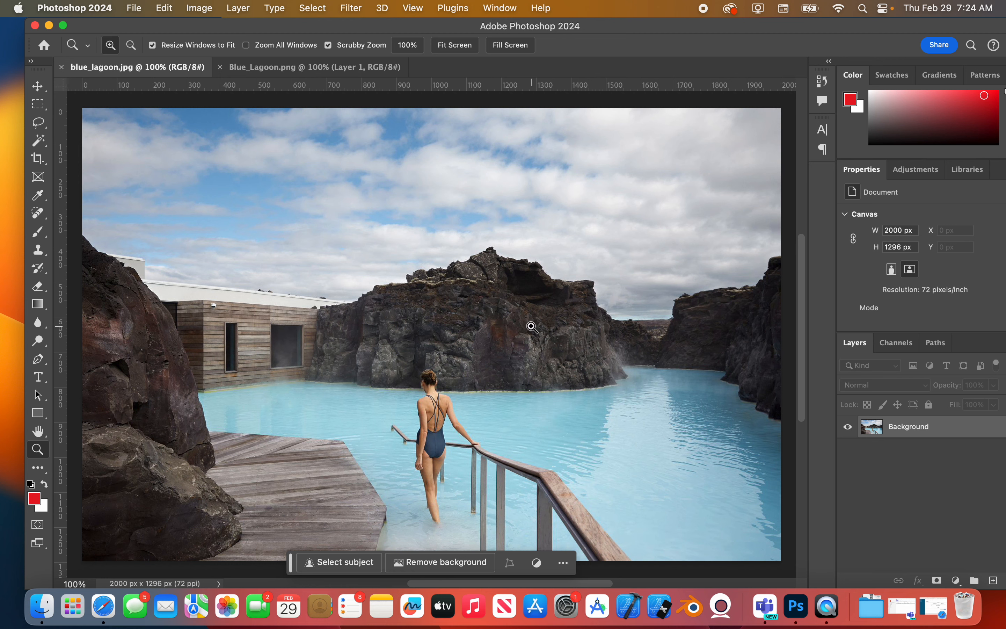
# Look over the Blue_Lagoon.png logo and examine the woman and the railing's loose end in blue_lagoon.jpg up close
pyautogui.click(298, 70)
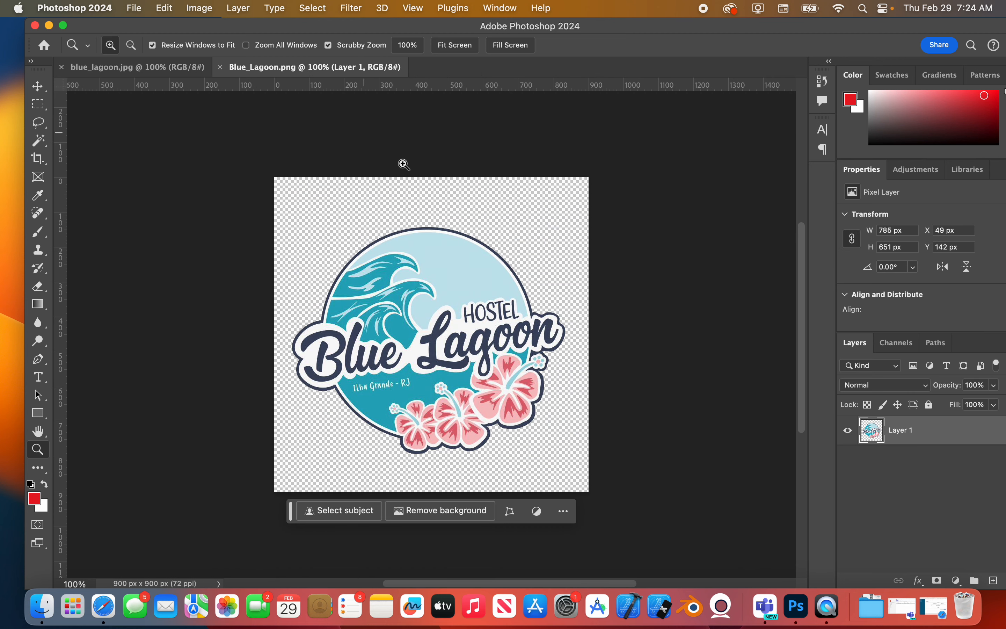
pyautogui.click(140, 71)
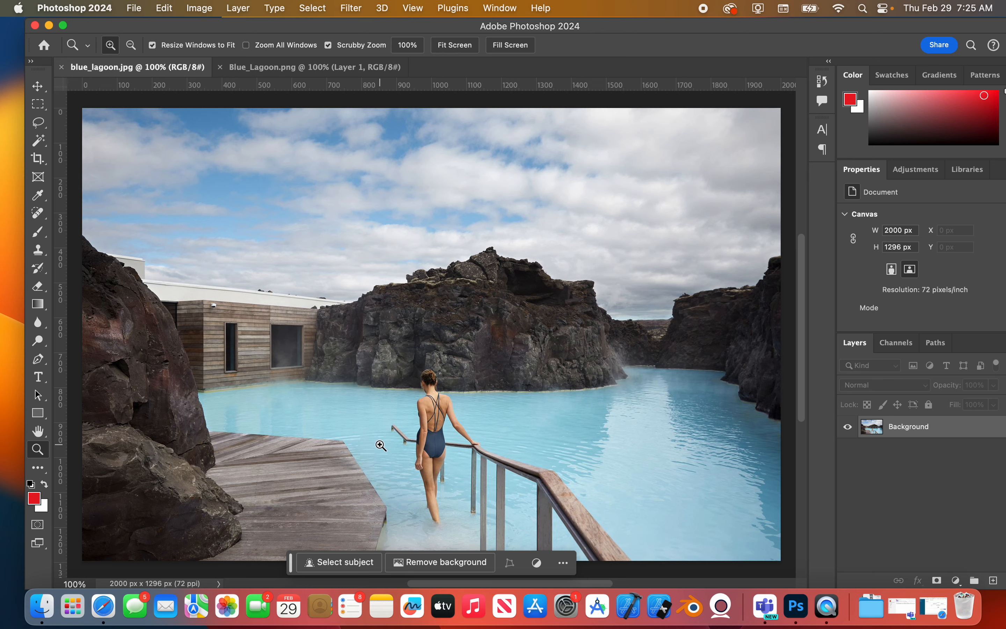
pyautogui.click(399, 447)
pyautogui.click(416, 447)
pyautogui.click(440, 446)
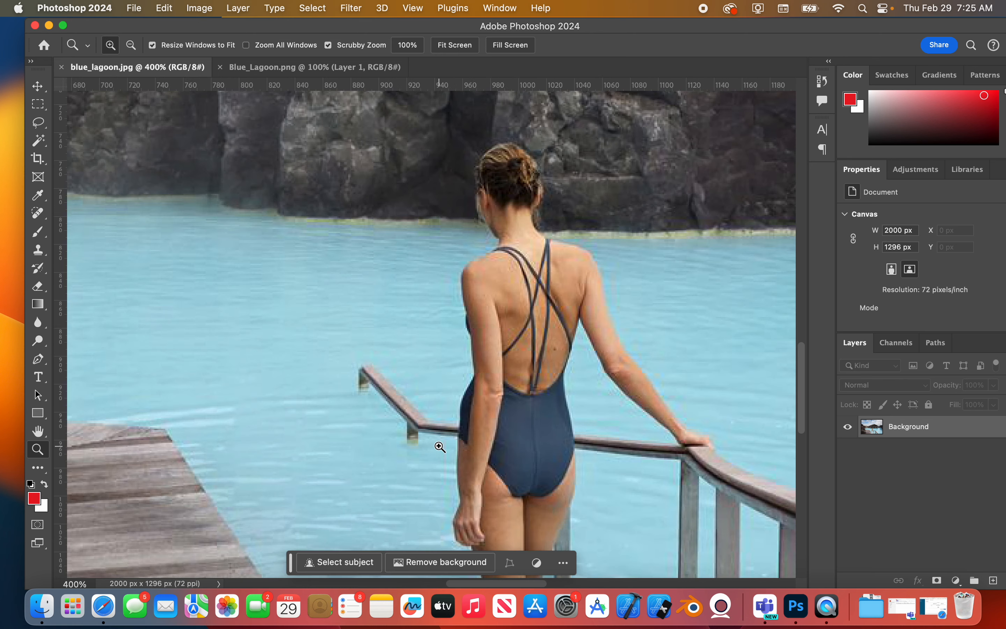
pyautogui.click(439, 446)
pyautogui.click(439, 446)
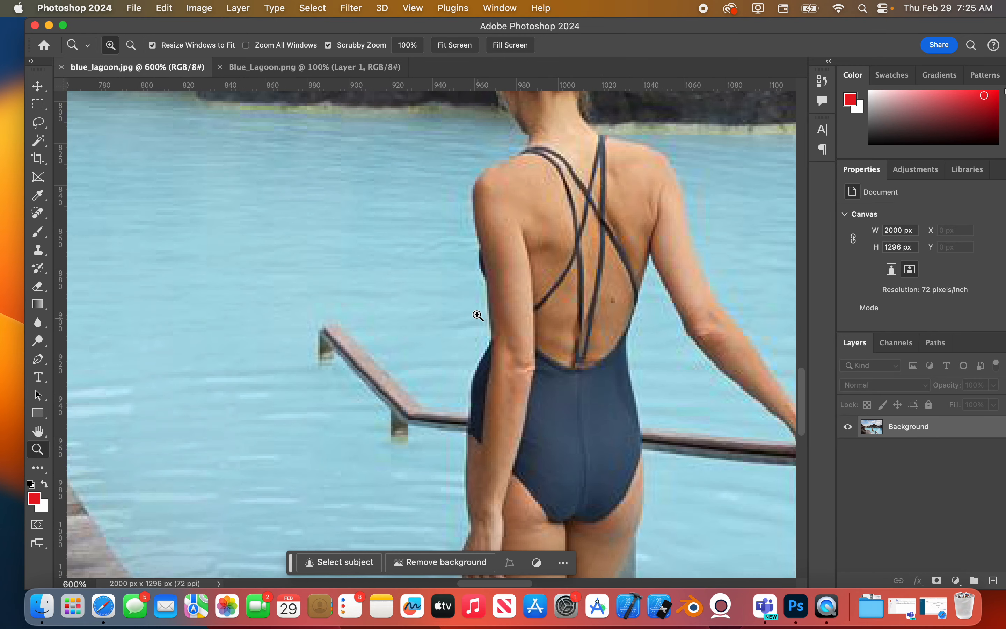
pyautogui.moveTo(374, 298); pyautogui.dragTo(469, 285)
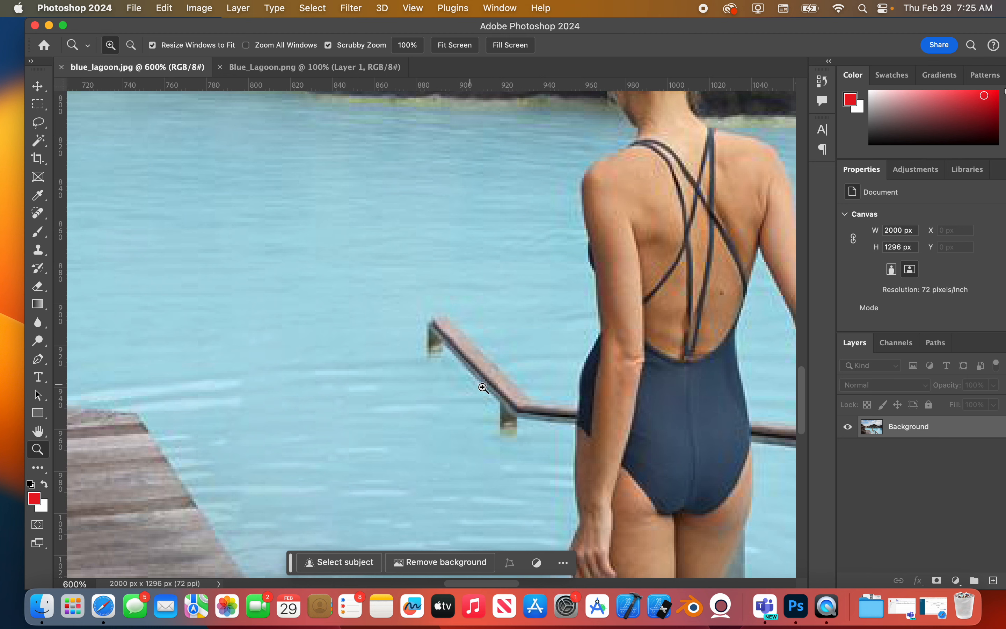
pyautogui.keyDown('alt'); pyautogui.click(534, 394); pyautogui.keyUp('alt')
pyautogui.keyDown('alt'); pyautogui.click(534, 397); pyautogui.keyUp('alt')
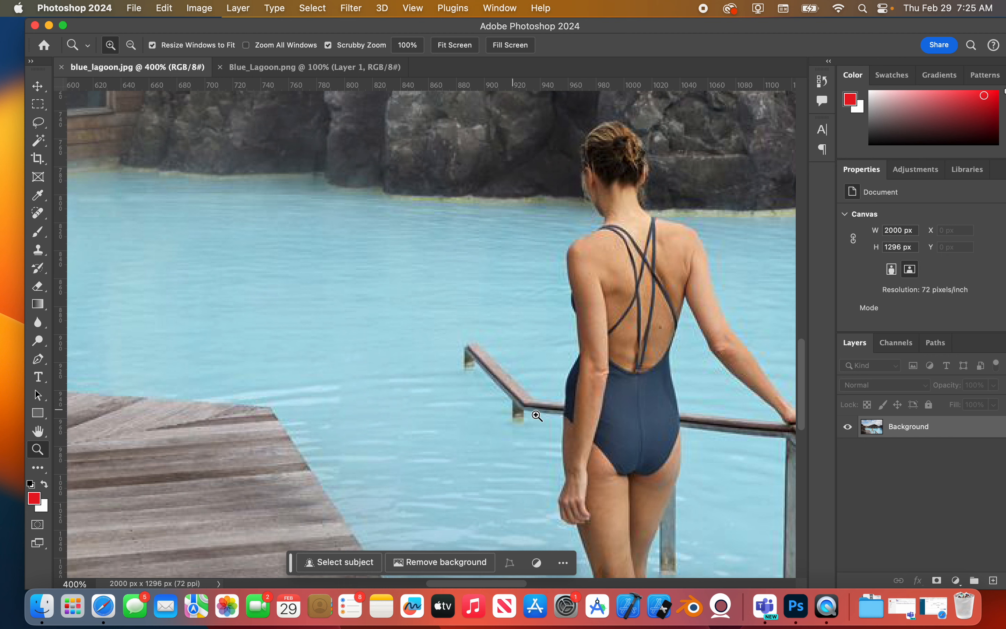
pyautogui.moveTo(565, 399); pyautogui.dragTo(478, 413)
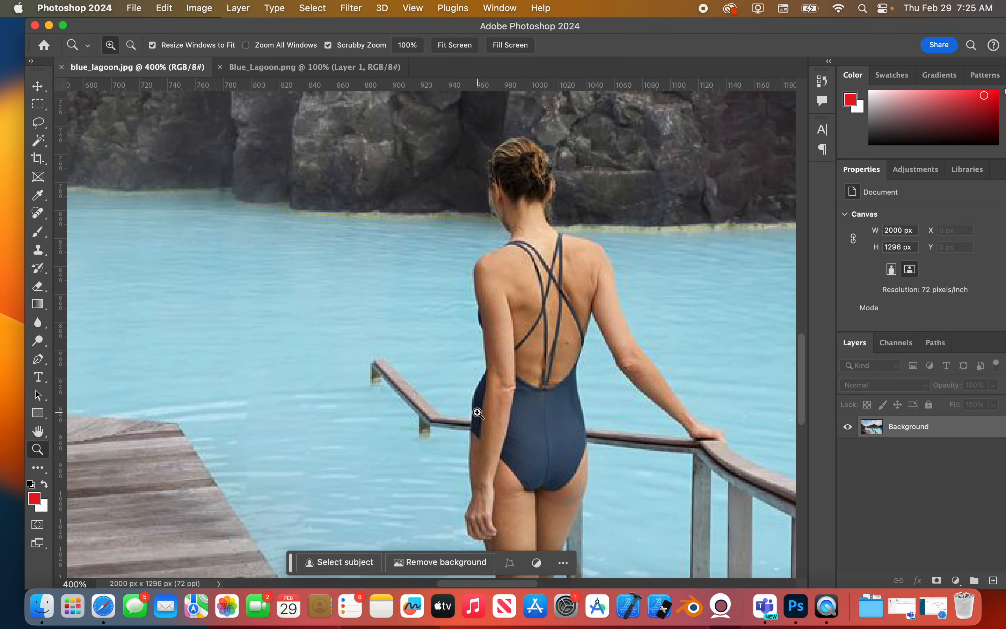
pyautogui.press('super+0')
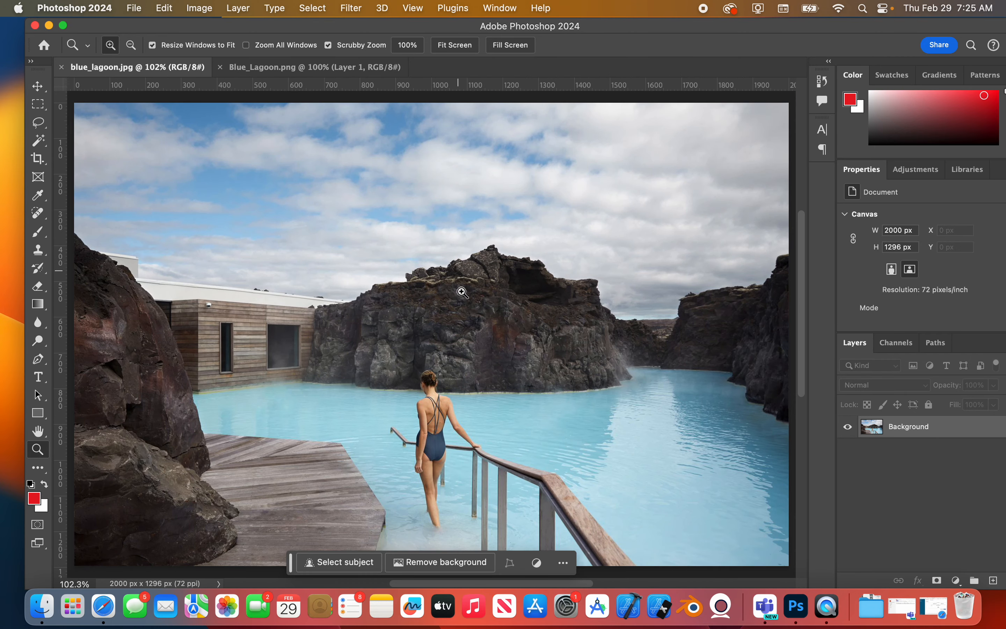
# Choose the Clone Stamp tool for retouching the railing's end beside the woman
pyautogui.moveTo(391, 440); pyautogui.dragTo(449, 395)
pyautogui.click(452, 441)
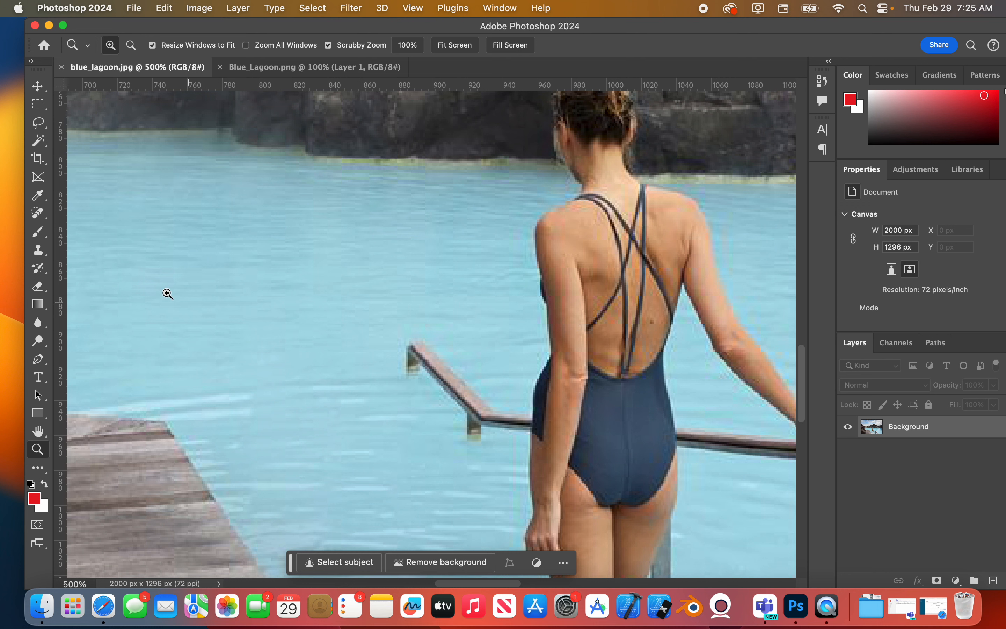
pyautogui.click(41, 251)
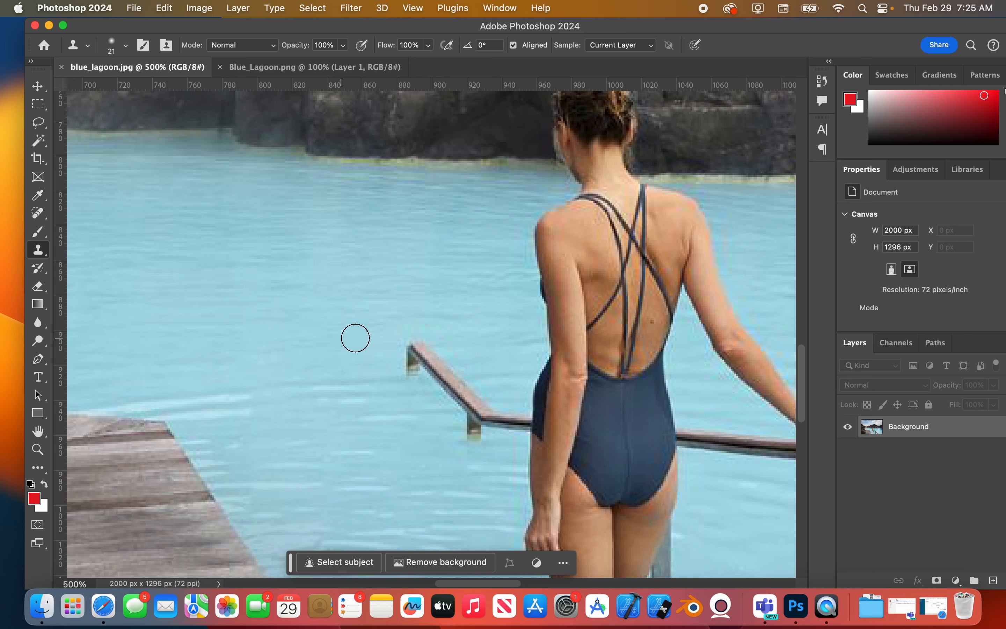
# Try to clone water over the railing's end with a harder 21 px Clone Stamp brush, undoing the strokes
pyautogui.click(118, 51)
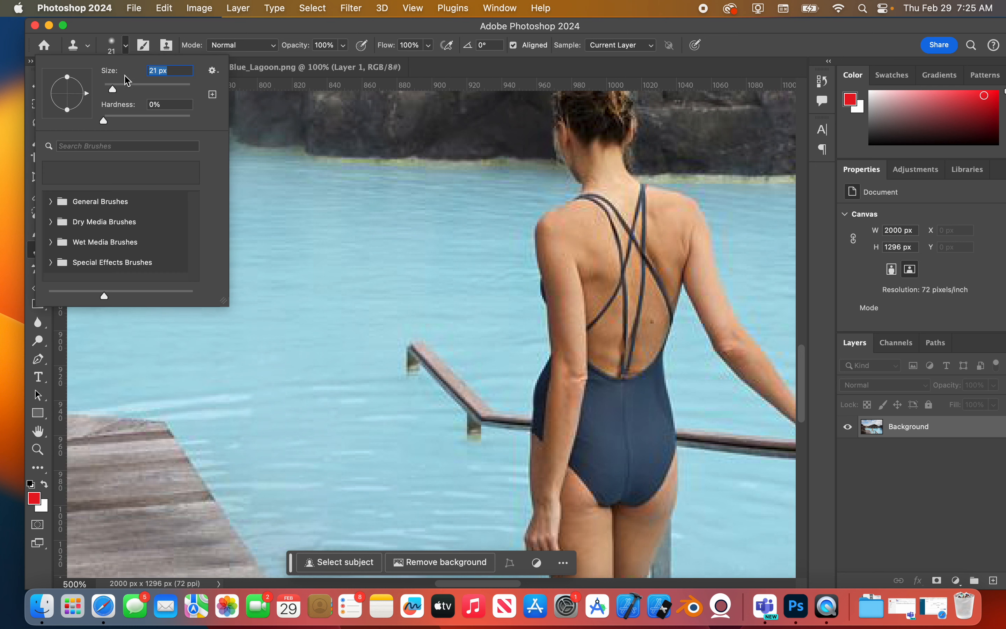
pyautogui.moveTo(105, 122); pyautogui.dragTo(148, 119)
pyautogui.press('Tab')
pyautogui.click(112, 49)
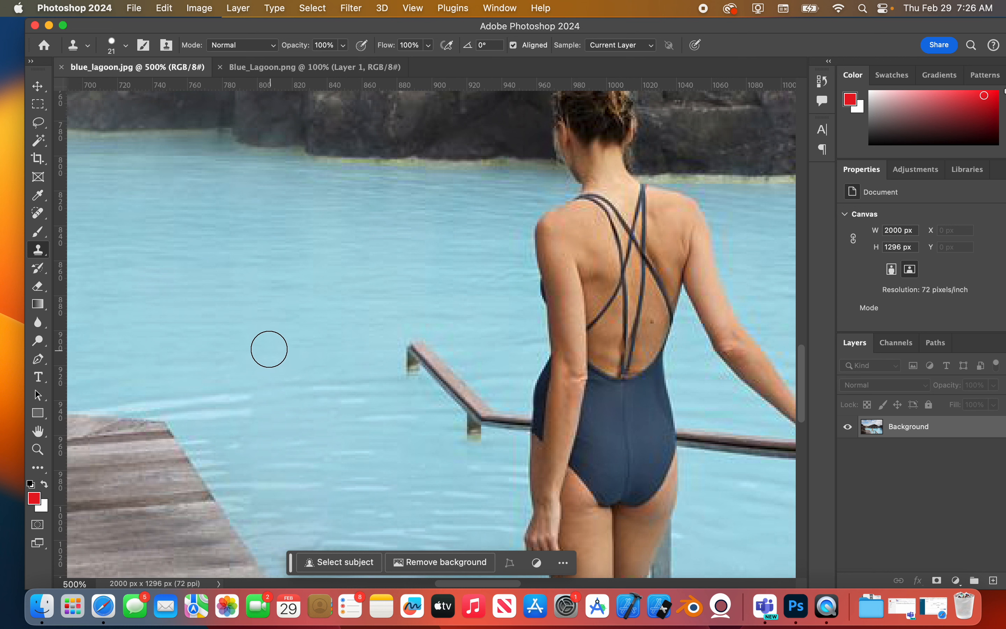
pyautogui.moveTo(380, 353); pyautogui.dragTo(421, 353)
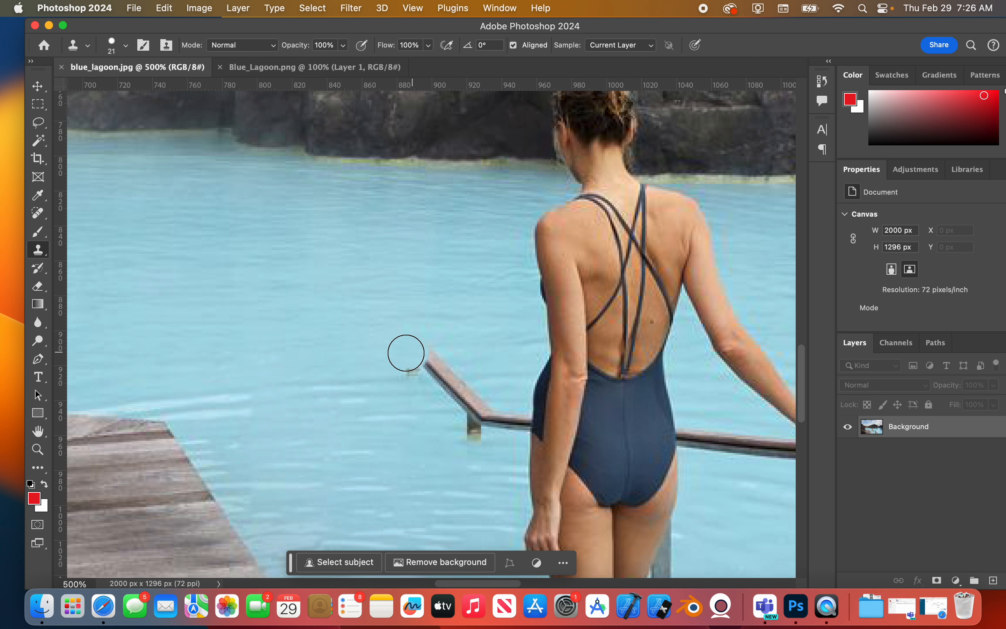
pyautogui.press('super+z')
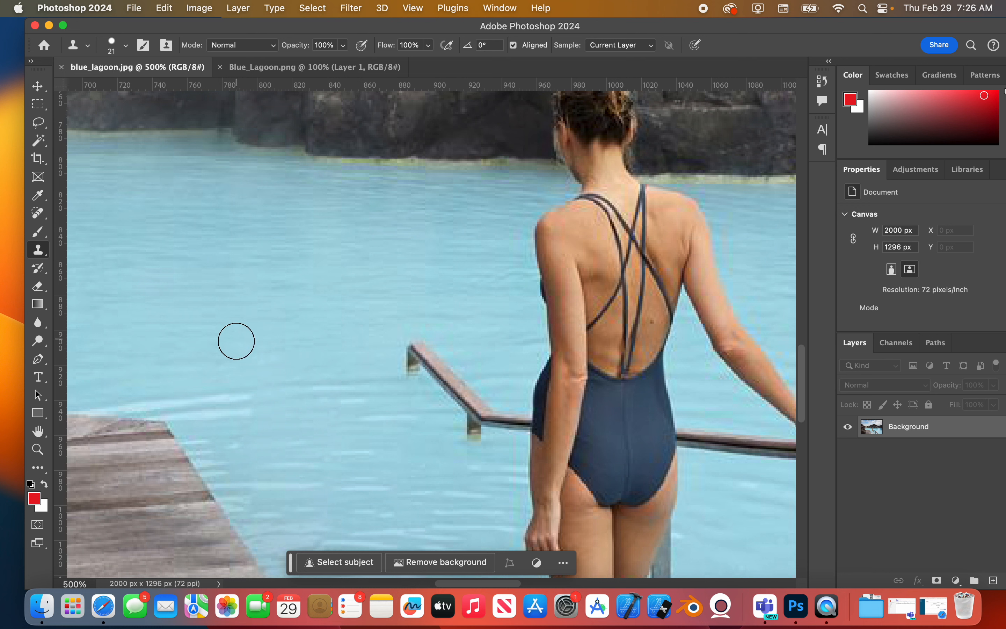
pyautogui.moveTo(399, 353)
pyautogui.mouseDown()
pyautogui.moveTo(417, 349)
pyautogui.moveTo(413, 364)
pyautogui.moveTo(424, 357)
pyautogui.moveTo(458, 388)
pyautogui.moveTo(476, 413)
pyautogui.moveTo(470, 424)
pyautogui.moveTo(503, 422)
pyautogui.moveTo(481, 416)
pyautogui.mouseUp()
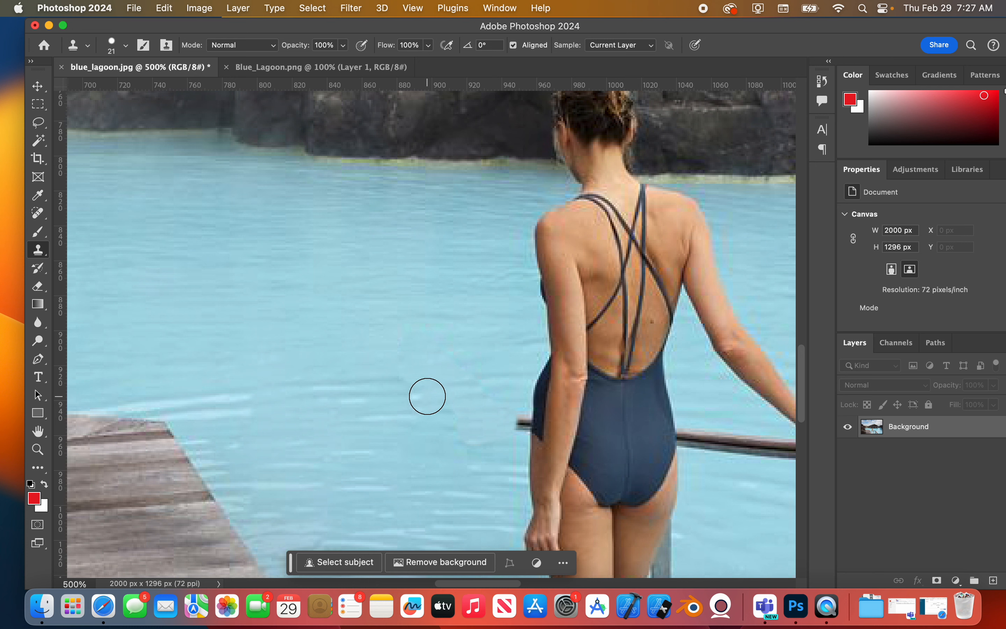
pyautogui.press('super+z')
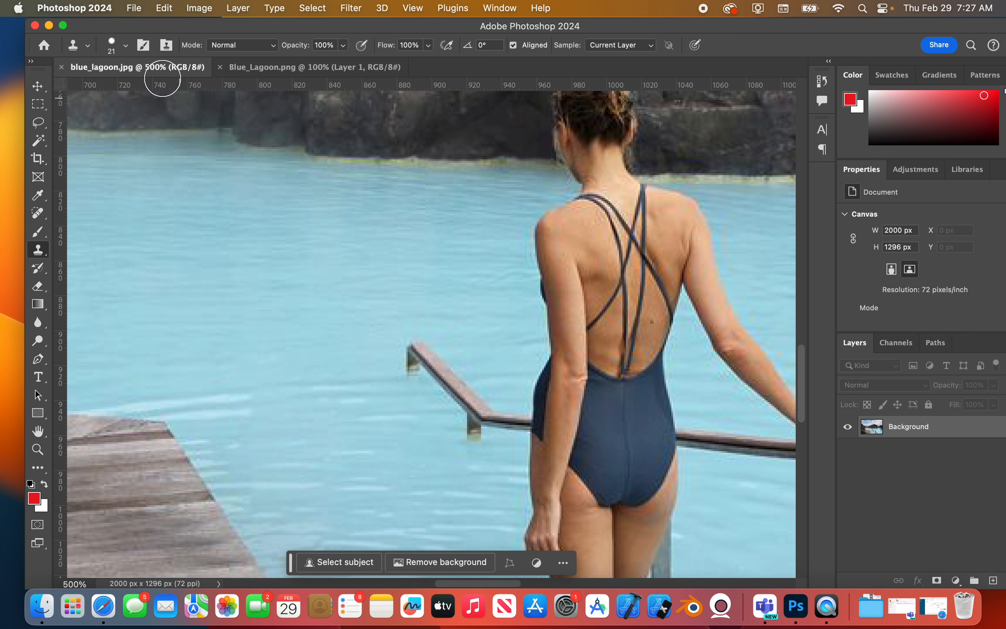
# Lower the Clone Stamp brush's hardness to 26%, keeping its size at 21 px
pyautogui.click(114, 50)
pyautogui.moveTo(173, 121); pyautogui.dragTo(155, 122)
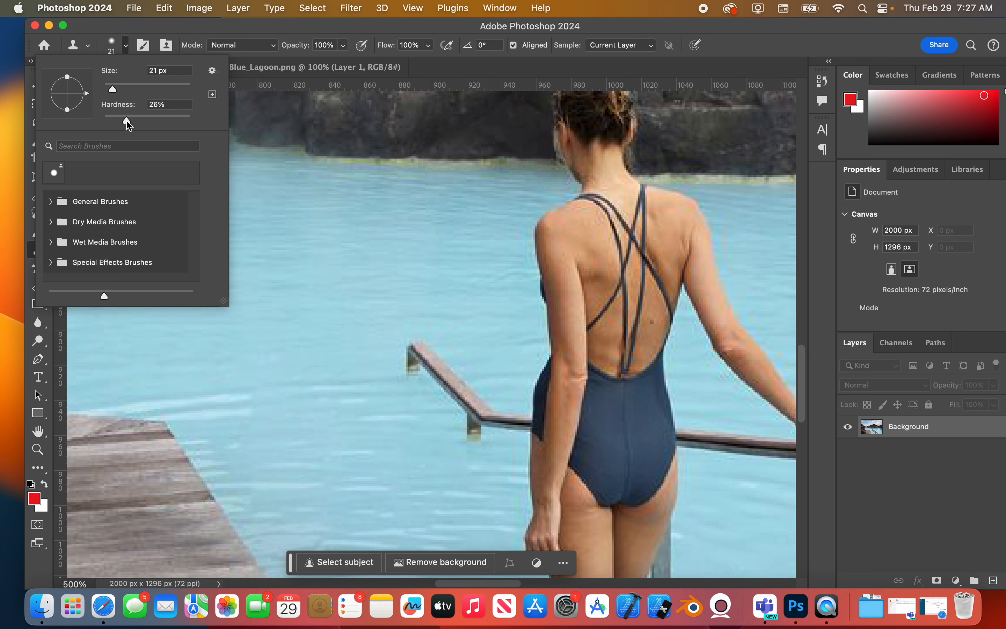
pyautogui.moveTo(127, 124); pyautogui.dragTo(127, 124)
pyautogui.click(111, 48)
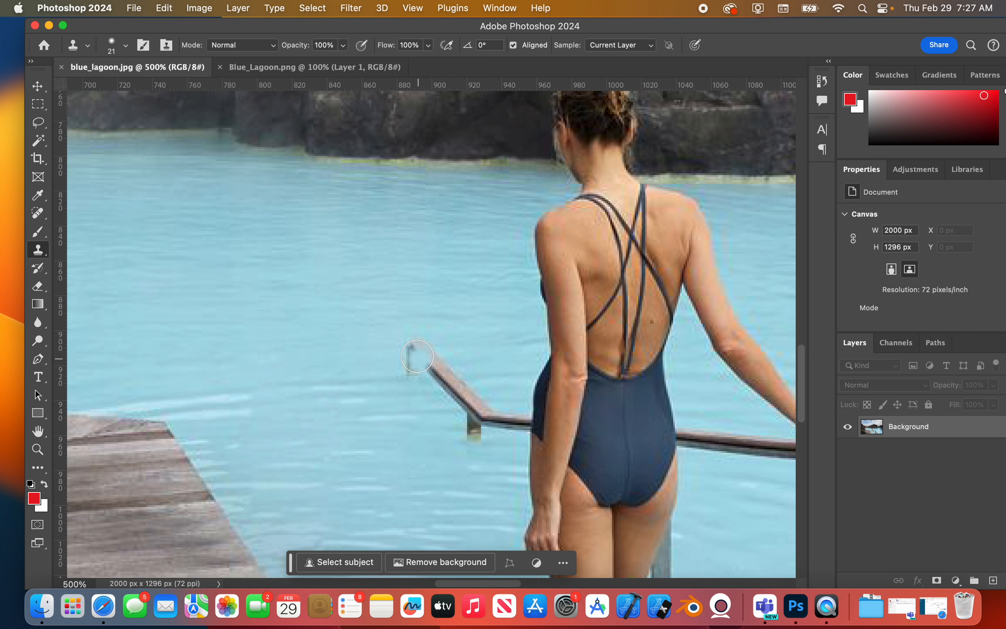
# Clone water over the railing section that sticks out to the woman's left, reducing the brush to 15 px for the edge by her body
pyautogui.press(']')
pyautogui.moveTo(412, 354)
pyautogui.mouseDown()
pyautogui.moveTo(413, 364)
pyautogui.moveTo(431, 359)
pyautogui.moveTo(452, 380)
pyautogui.moveTo(474, 423)
pyautogui.moveTo(519, 428)
pyautogui.moveTo(516, 417)
pyautogui.mouseUp()
pyautogui.press('[')
pyautogui.press('[')
pyautogui.press('[')
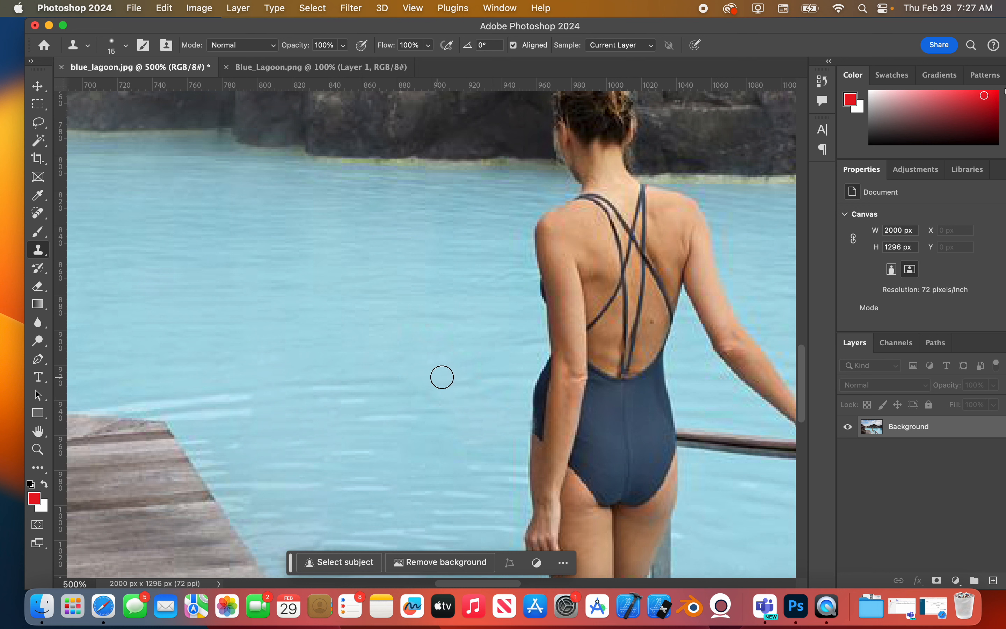
pyautogui.keyDown('alt'); pyautogui.click(510, 376); pyautogui.keyUp('alt')
pyautogui.moveTo(475, 400); pyautogui.dragTo(530, 361)
# Choose the Spot Healing Brush tool for retouching the skin on the woman's back
pyautogui.click(582, 359)
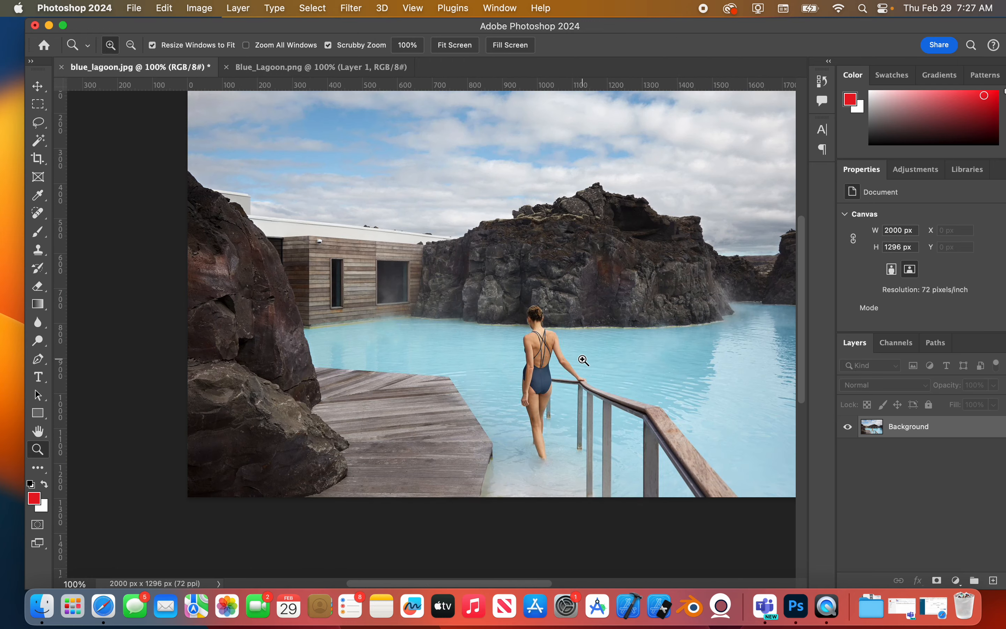
pyautogui.keyDown('alt'); pyautogui.click(582, 359); pyautogui.keyUp('alt')
pyautogui.press('space')
pyautogui.moveTo(612, 342); pyautogui.dragTo(479, 359)
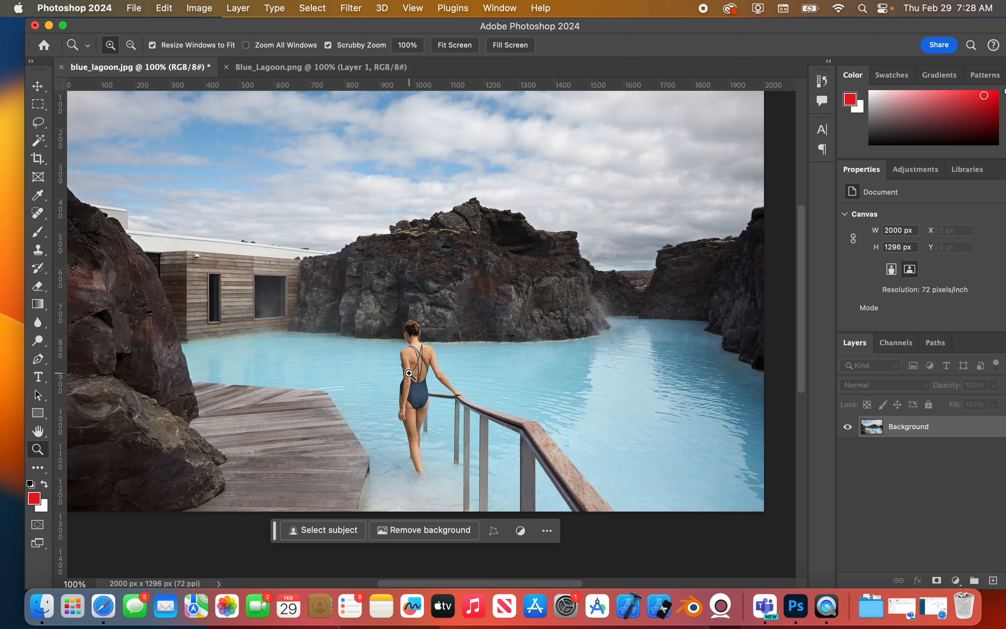
pyautogui.moveTo(404, 374); pyautogui.dragTo(503, 391)
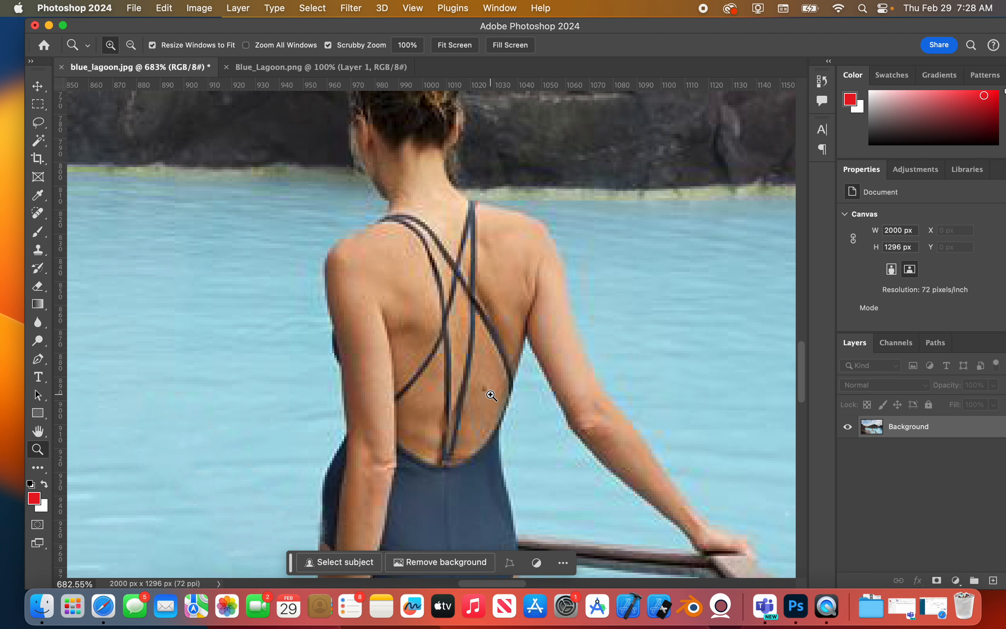
pyautogui.moveTo(508, 385); pyautogui.dragTo(427, 342)
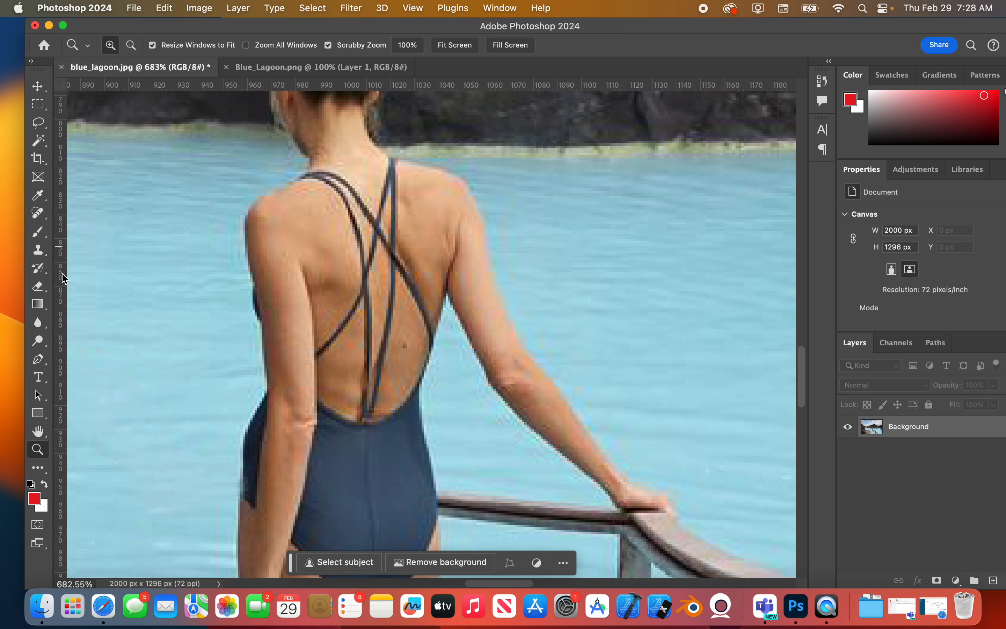
pyautogui.click(43, 219)
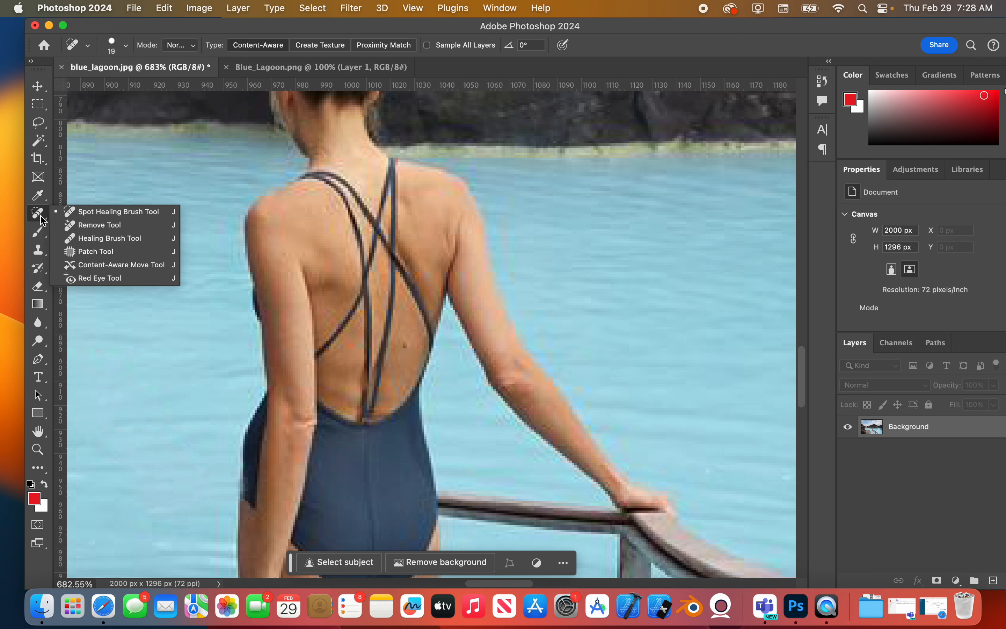
pyautogui.click(38, 216)
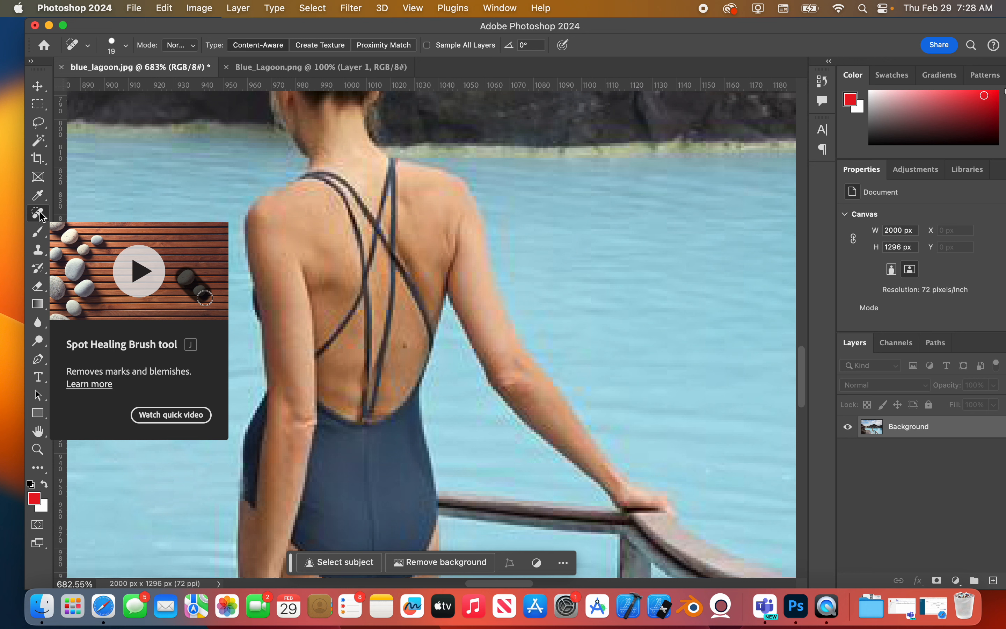
pyautogui.click(38, 217)
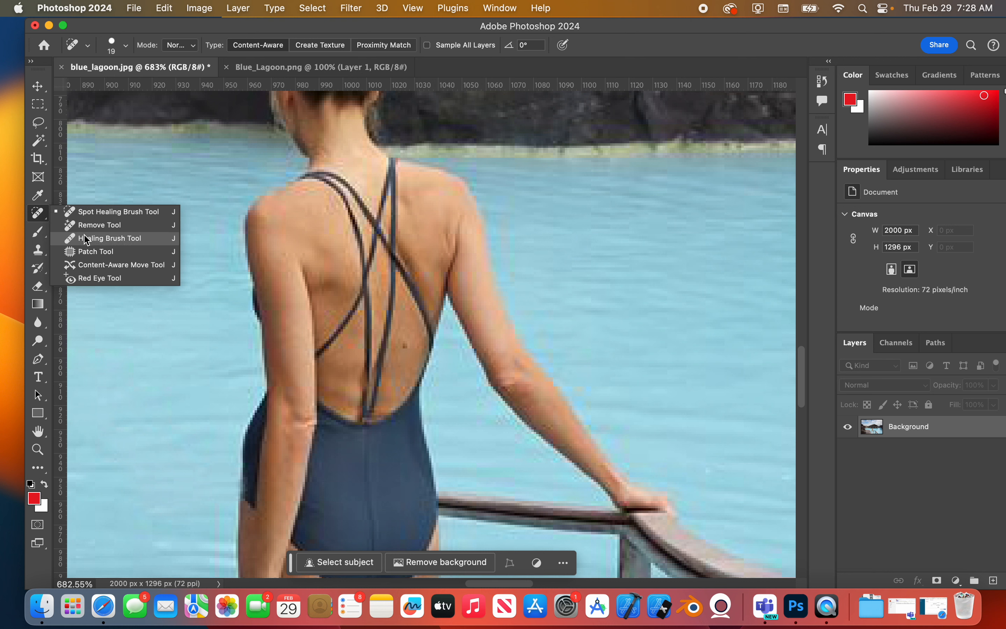
pyautogui.click(82, 214)
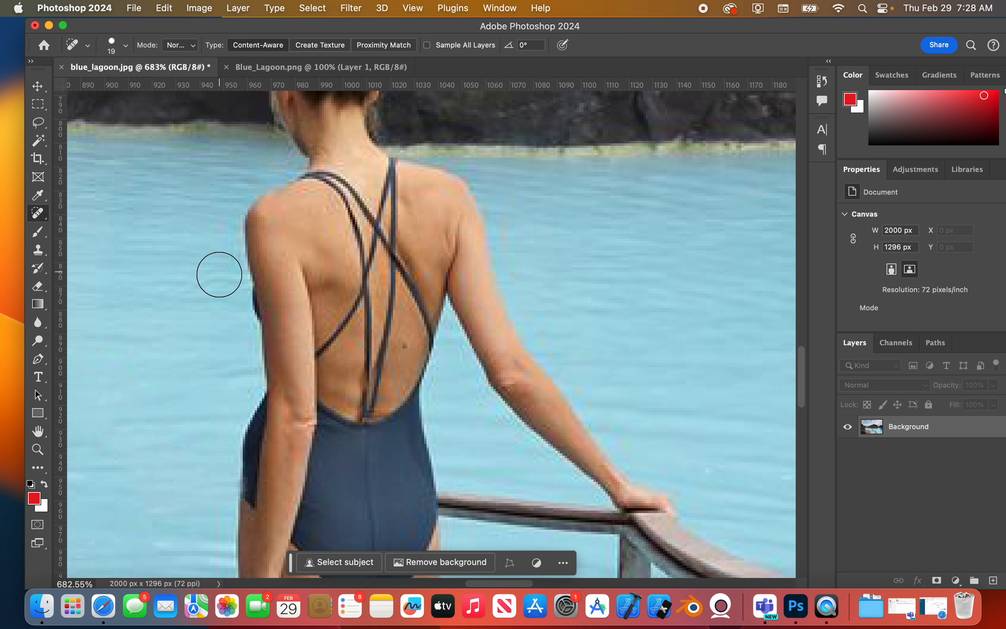
# Heal the mole on the woman's lower back and the blemish near her left shoulder with a 7 px brush
pyautogui.press('[')
pyautogui.click(405, 344)
pyautogui.press('super+z')
pyautogui.press('[')
pyautogui.click(284, 257)
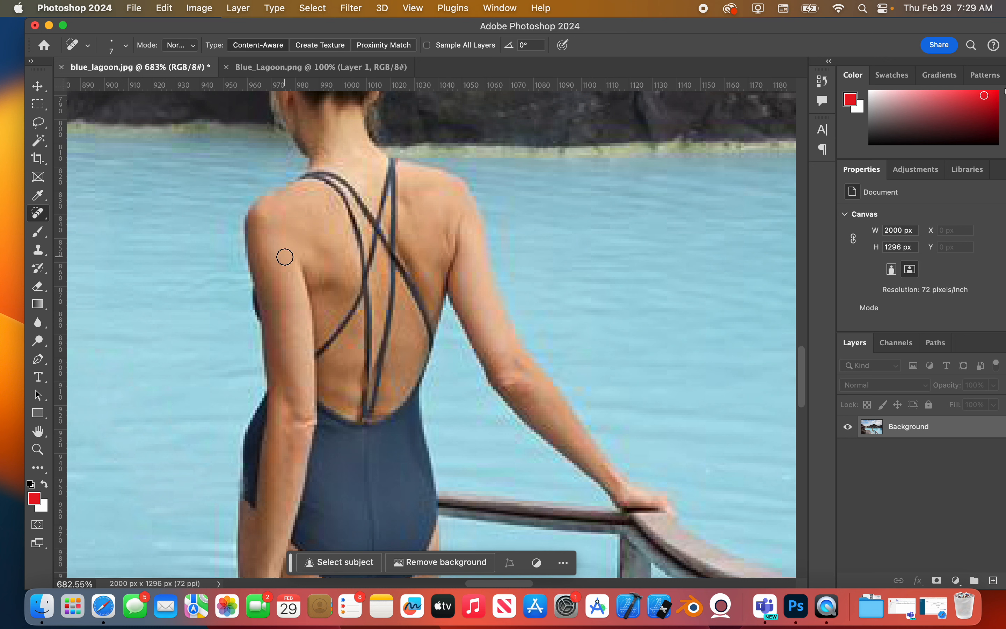
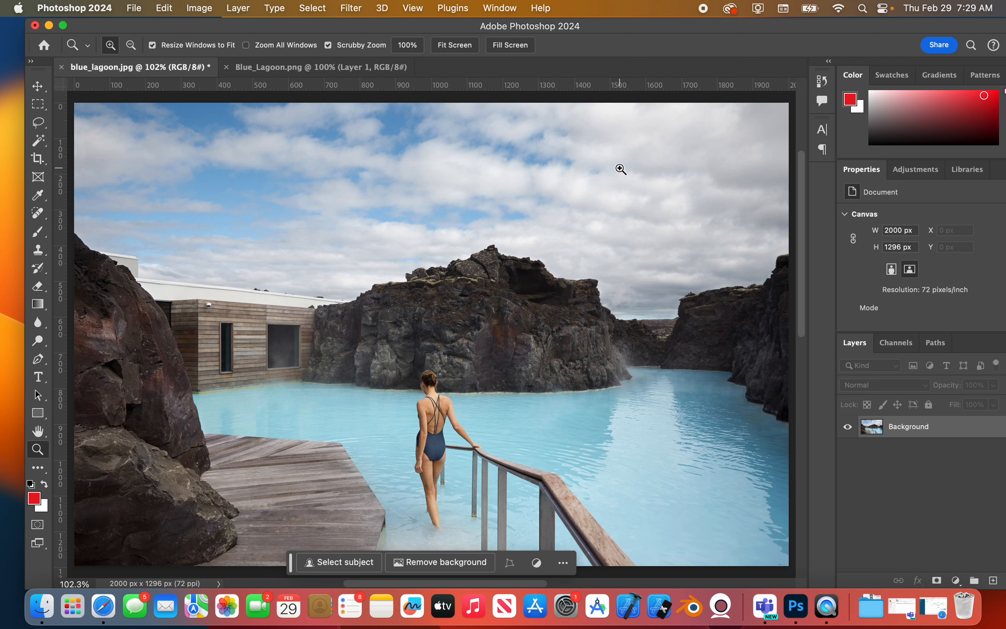
# Make a rectangular marquee selection across the photo's full width, from its top edge down to about 645 px
pyautogui.click(41, 108)
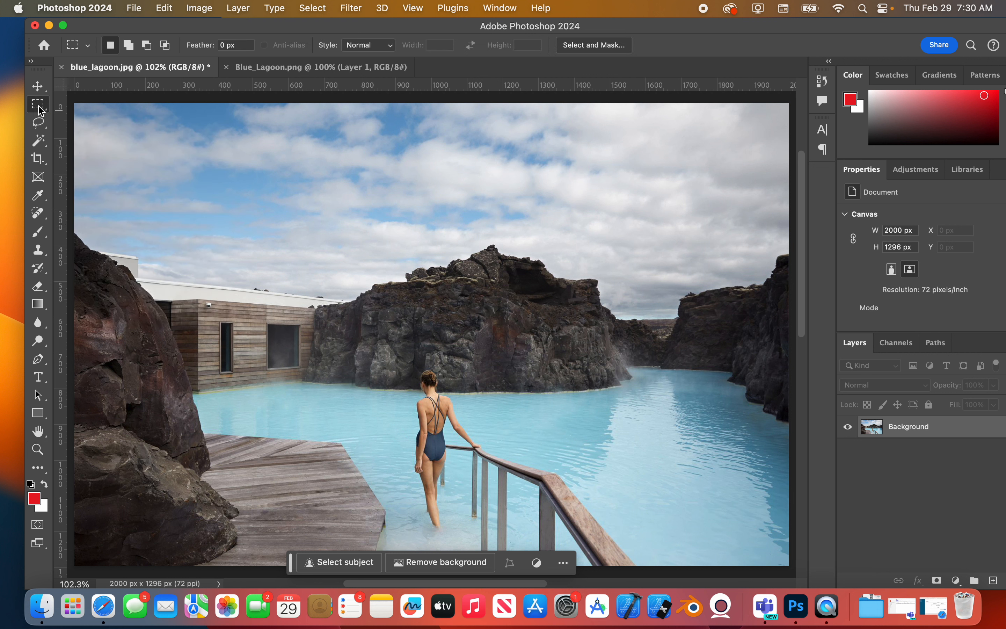
pyautogui.rightClick(40, 109)
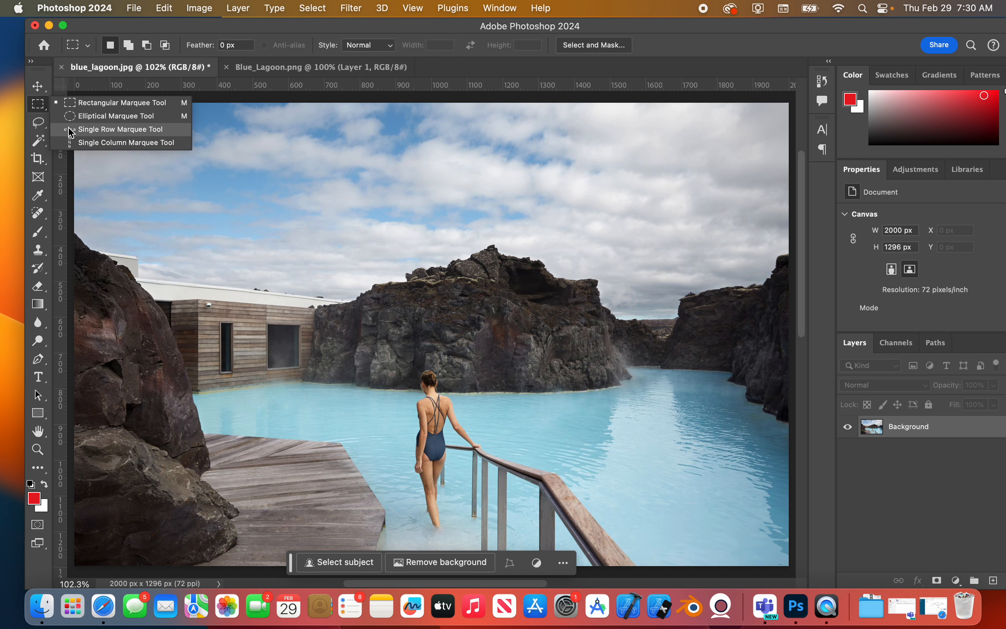
pyautogui.click(72, 109)
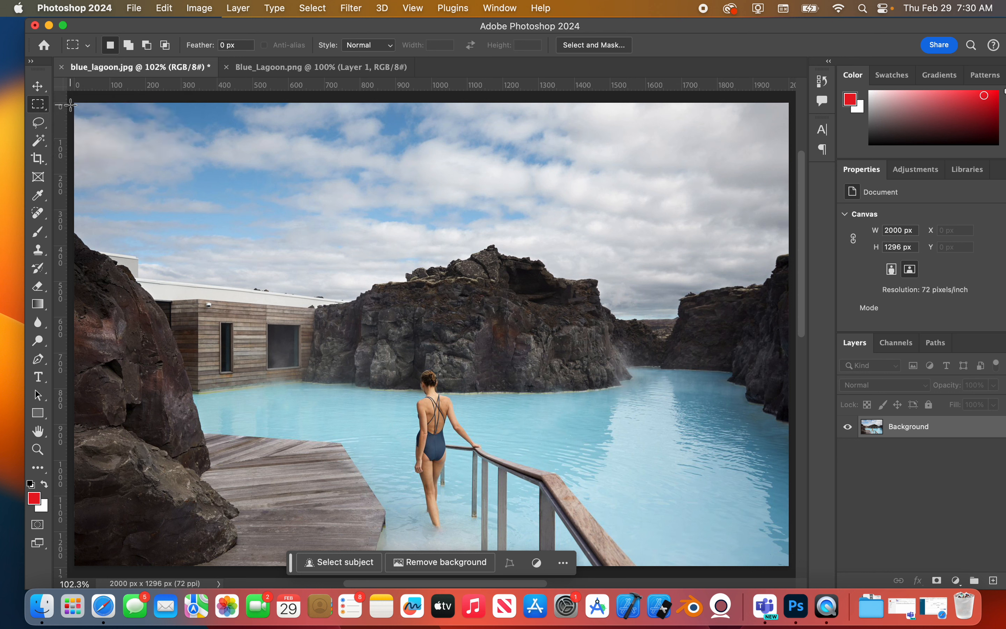
pyautogui.click(37, 123)
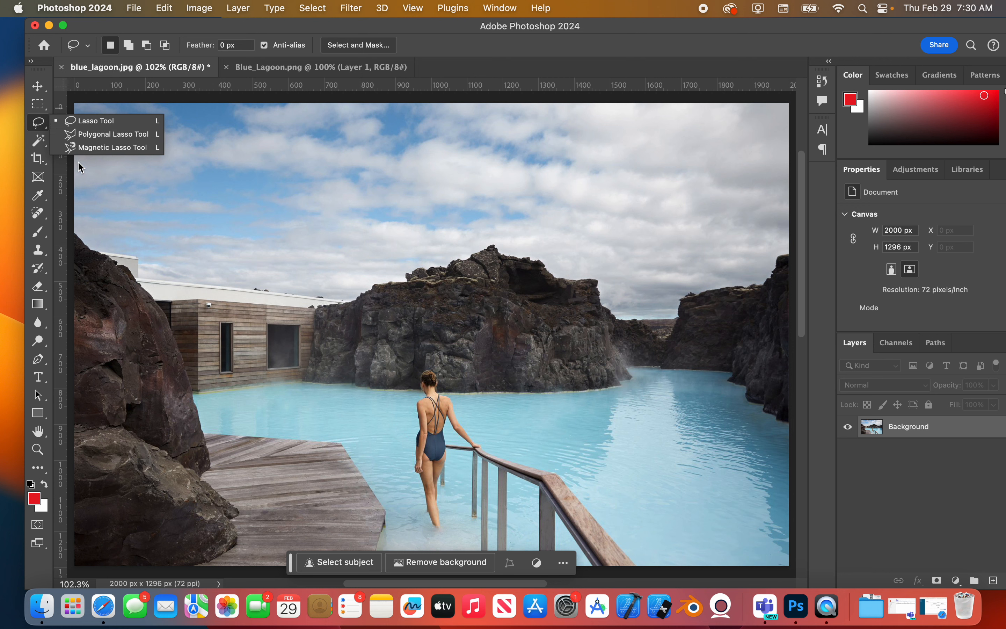
pyautogui.click(40, 112)
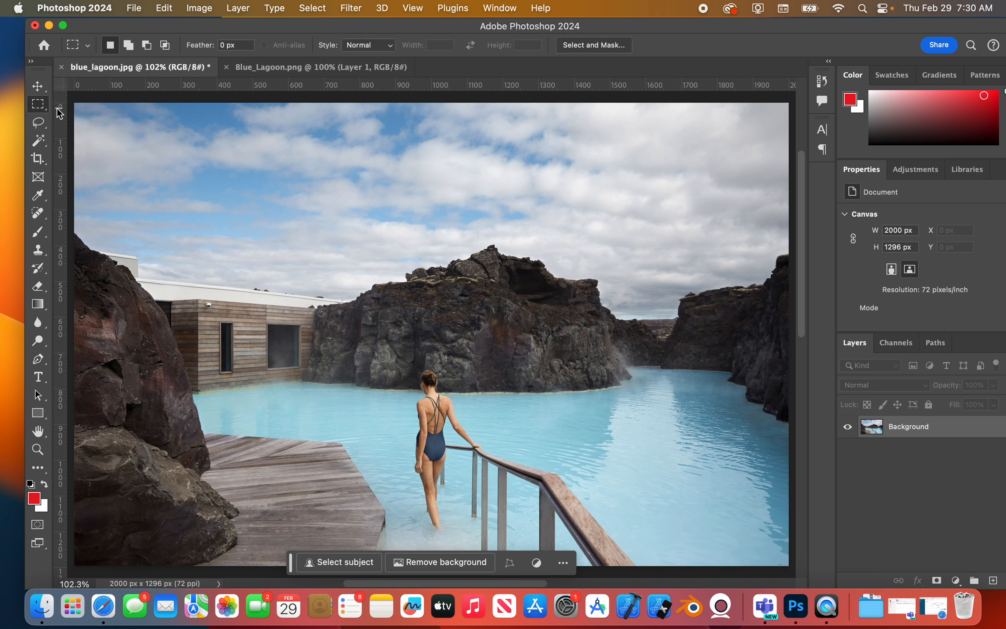
pyautogui.moveTo(69, 99); pyautogui.dragTo(794, 337)
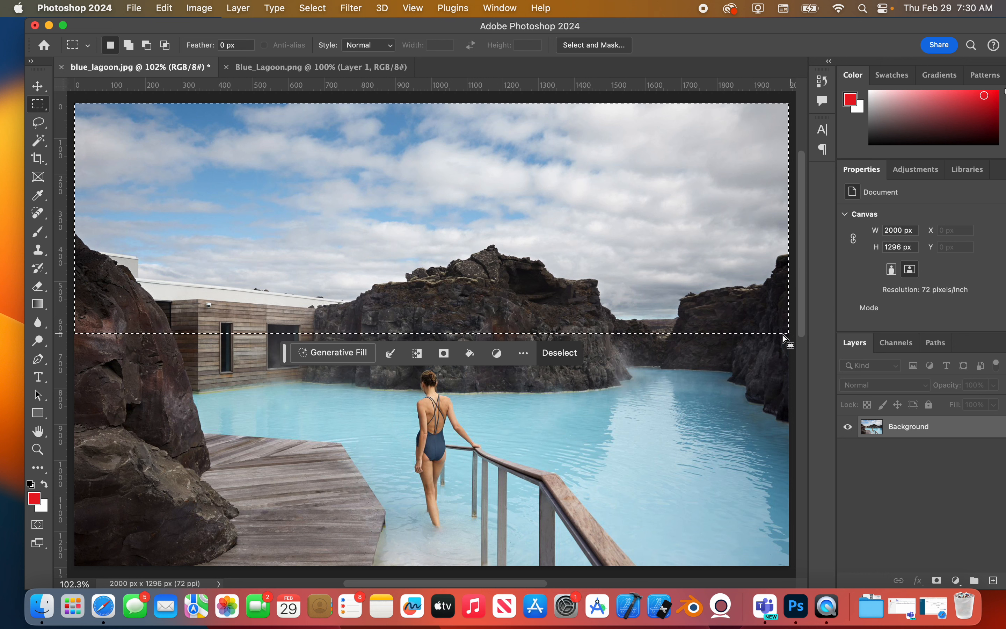
# Redraw the rectangular marquee selection across the photo's full width, from its top edge down to about 640 px
pyautogui.click(620, 337)
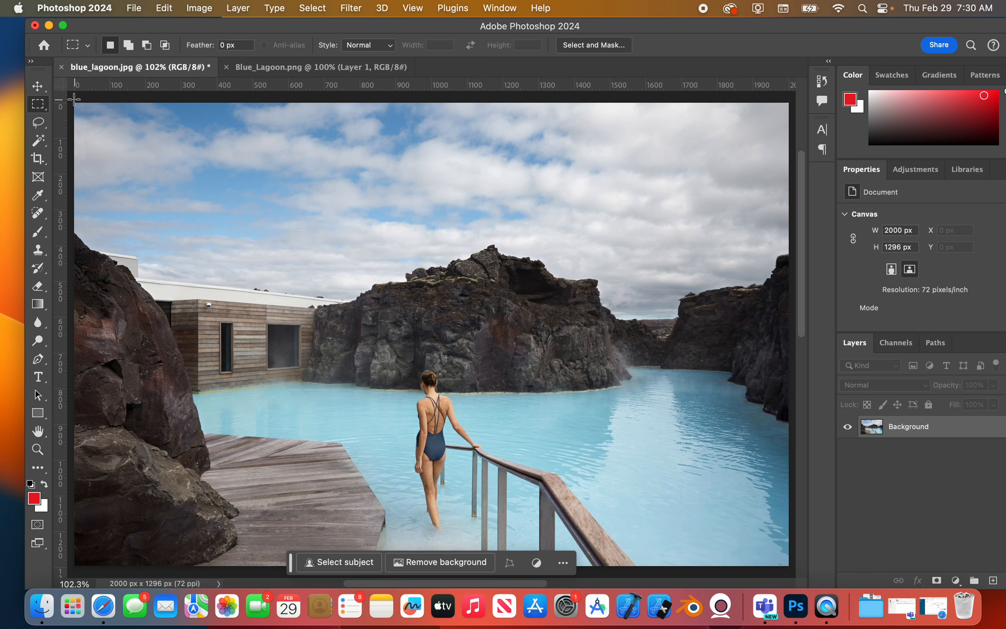
pyautogui.moveTo(71, 98); pyautogui.dragTo(797, 330)
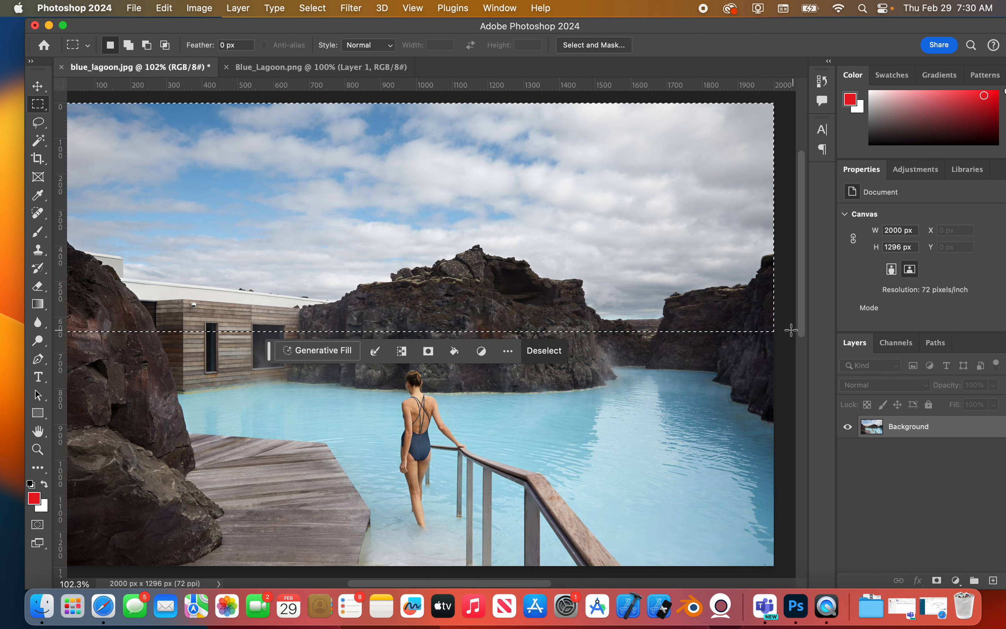
pyautogui.press('space')
pyautogui.moveTo(399, 266)
pyautogui.mouseDown()
pyautogui.moveTo(434, 267)
pyautogui.moveTo(416, 268)
pyautogui.mouseUp()
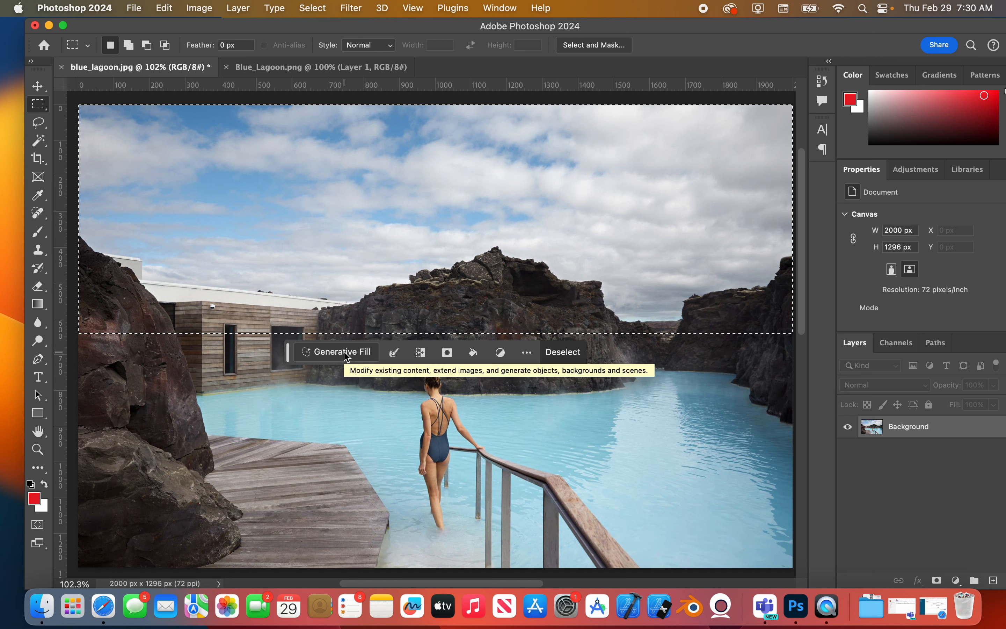
# Generate "Northern Lights" in the selected upper area with Generative Fill, agreeing to the generative AI user guidelines
pyautogui.click(204, 9)
pyautogui.moveTo(162, 7)
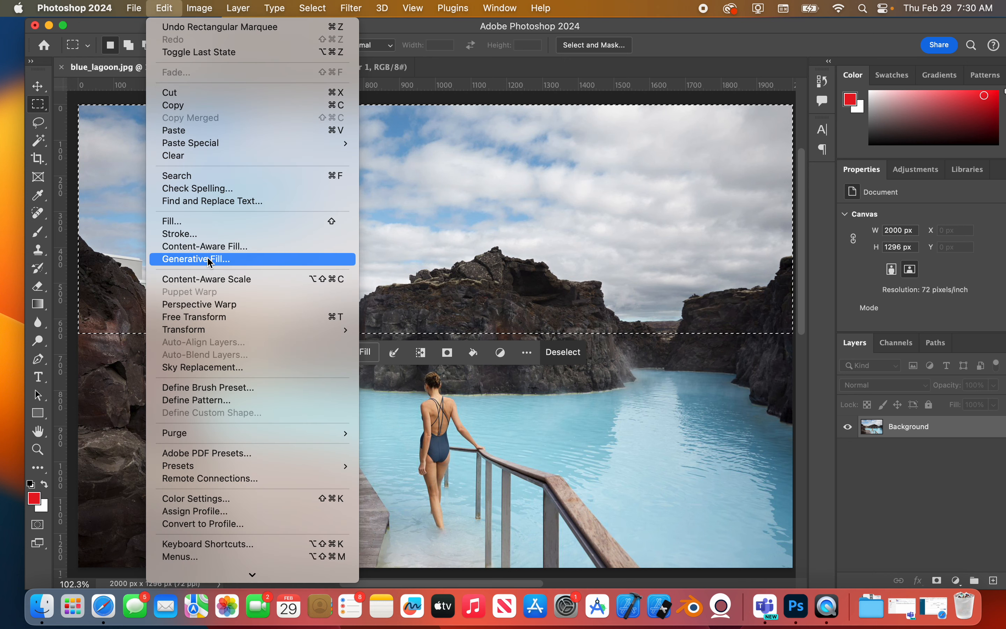
pyautogui.click(169, 5)
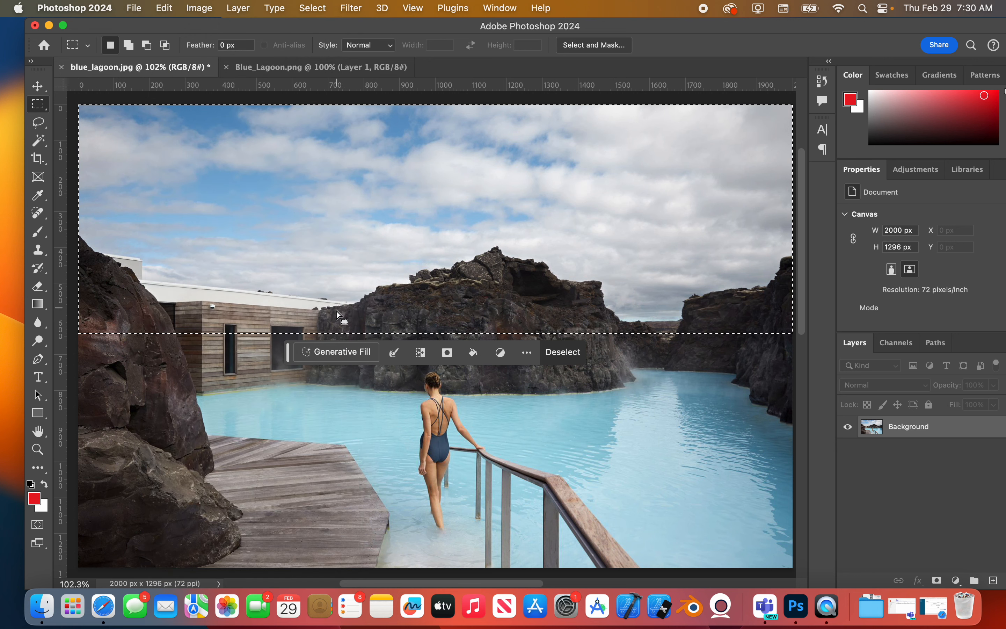
pyautogui.click(329, 353)
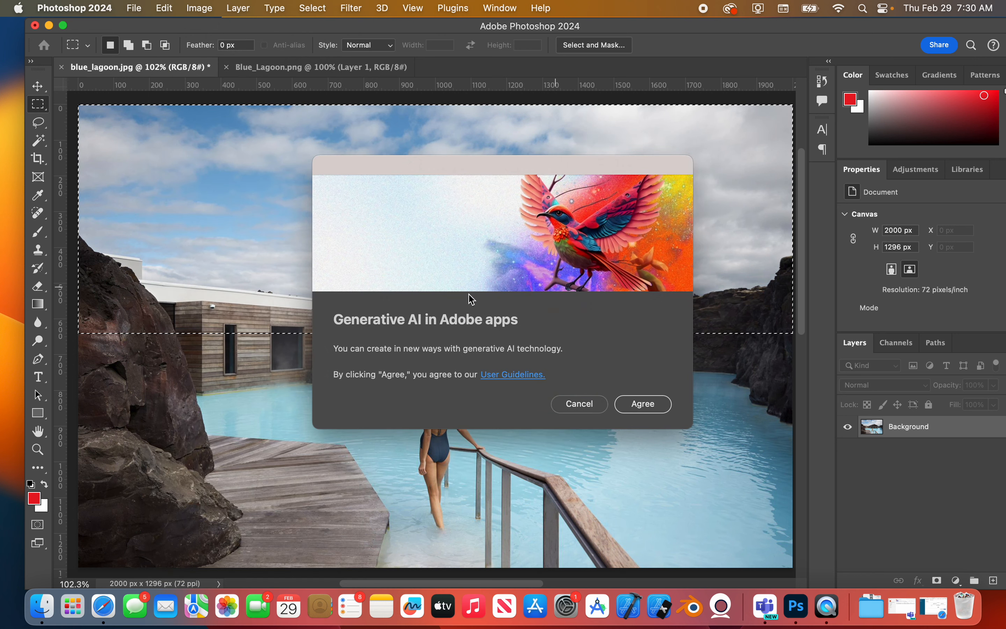
pyautogui.click(643, 404)
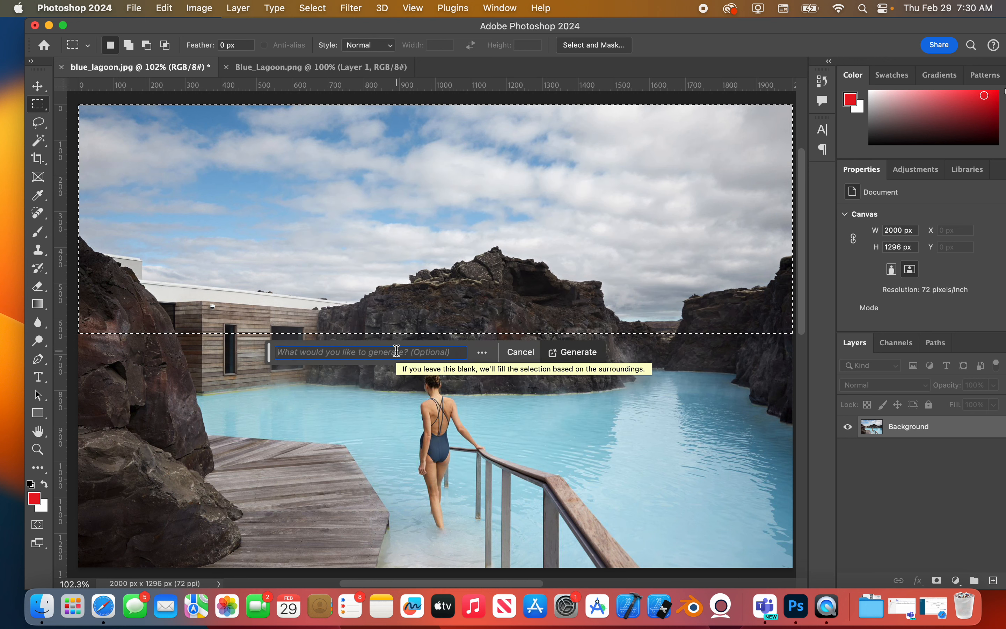
pyautogui.write('Northern Lights')
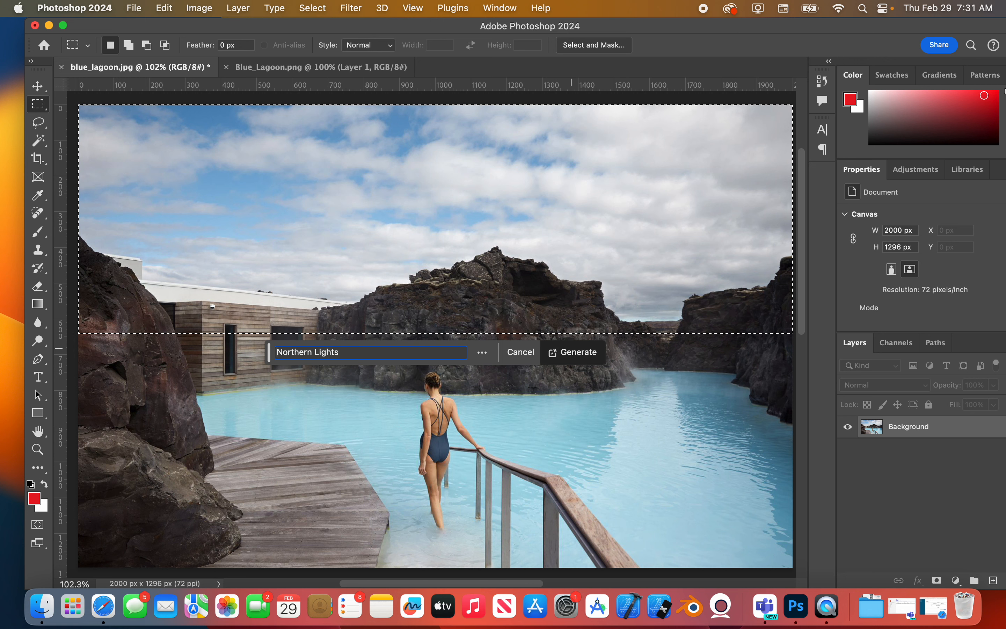
pyautogui.click(572, 353)
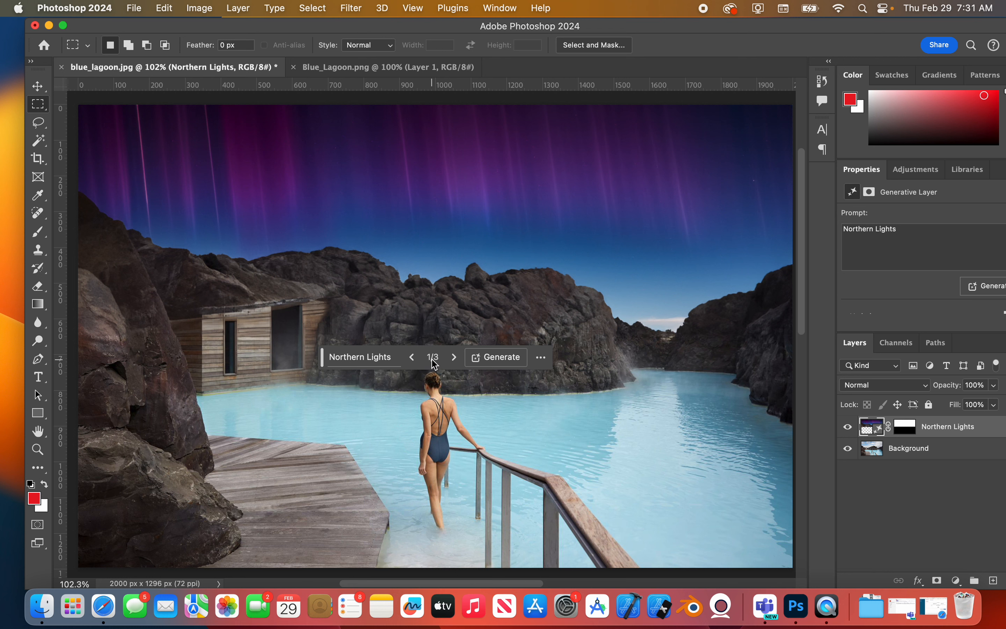
# Compare the three generated Northern Lights variations on the photo
pyautogui.click(454, 357)
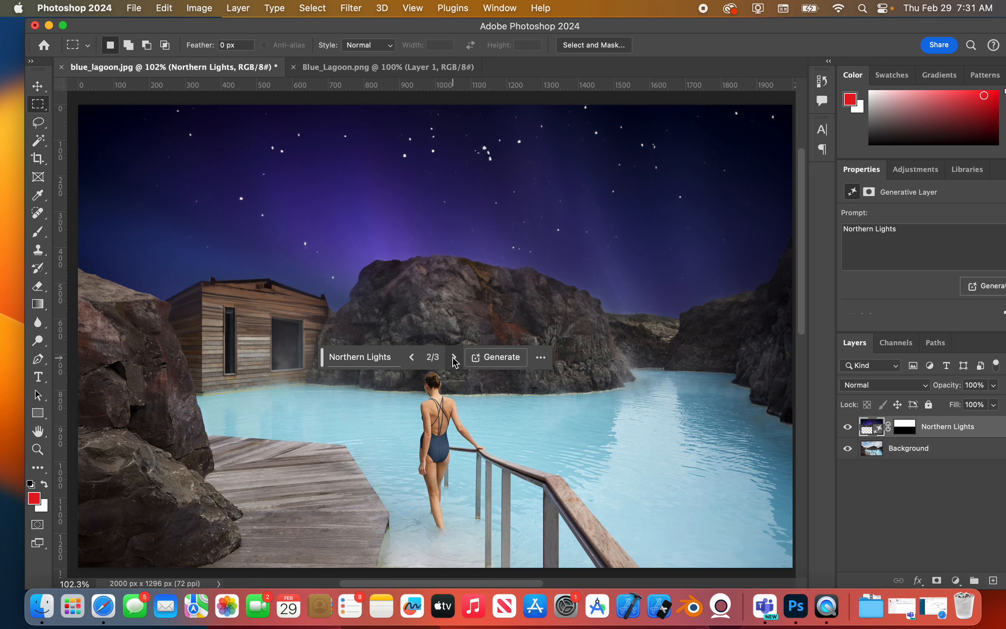
pyautogui.click(455, 358)
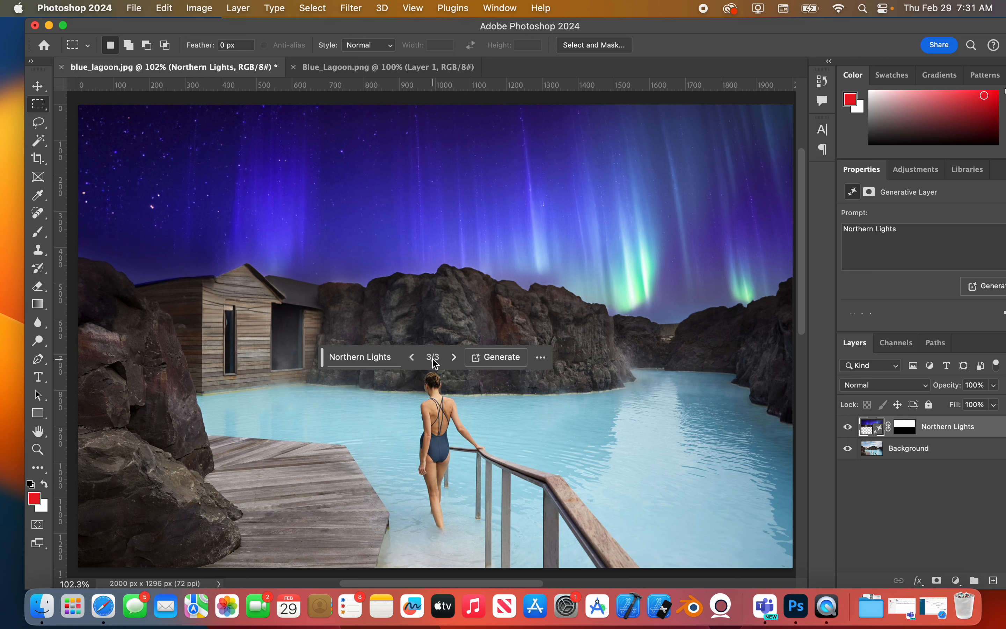
pyautogui.click(411, 357)
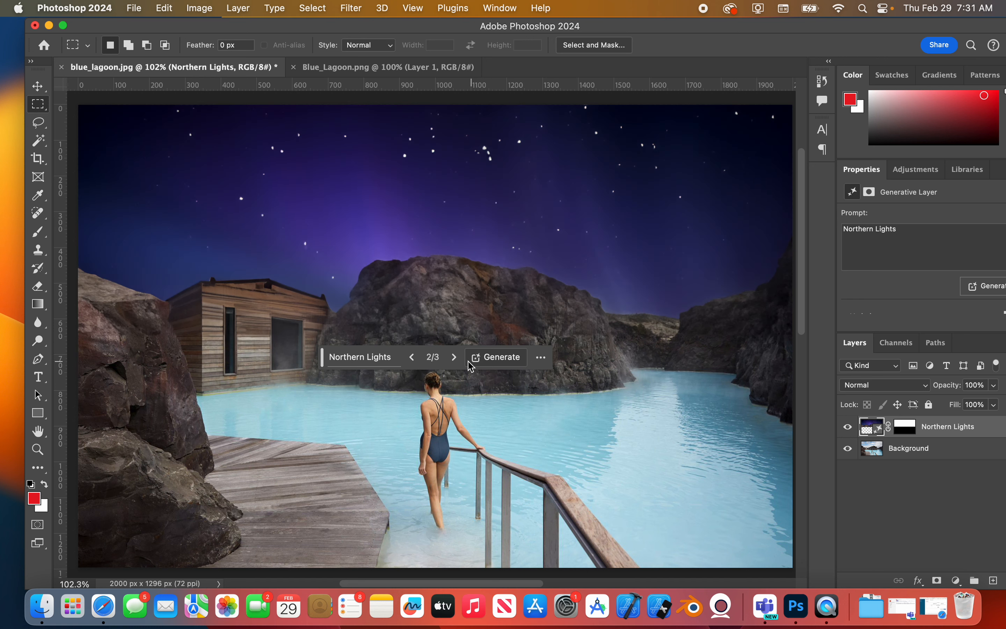
# Generate more Northern Lights variations, choose the third one with green light curtains, and move the contextual task bar over the deck
pyautogui.click(501, 358)
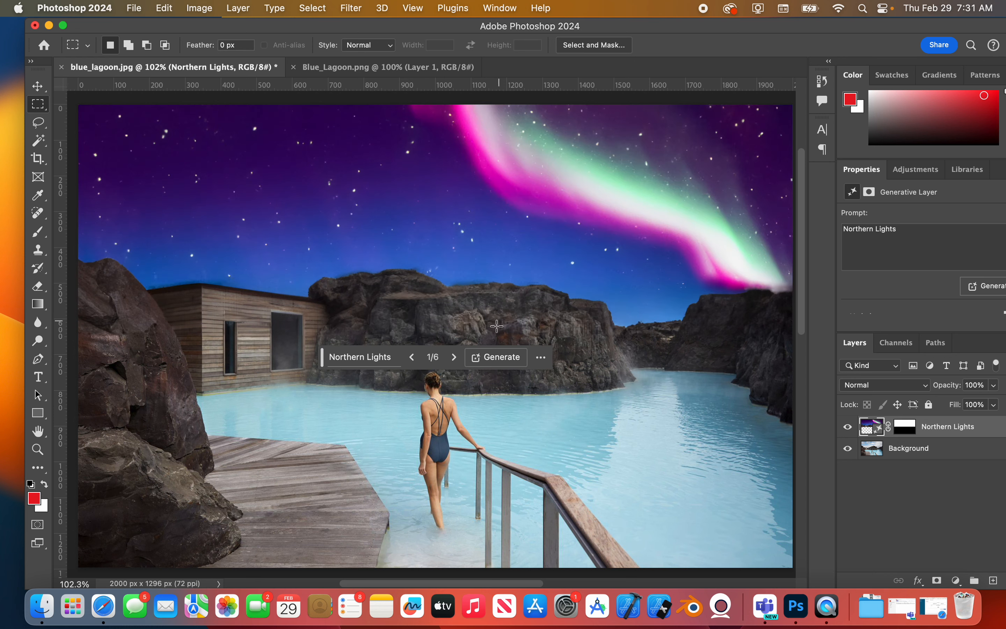
pyautogui.click(455, 357)
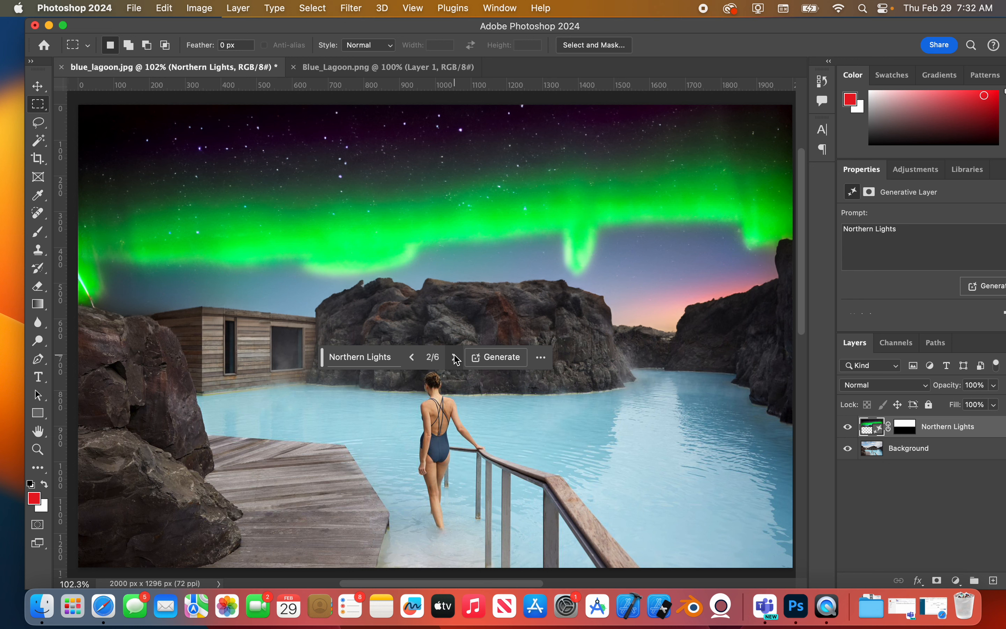
pyautogui.click(455, 358)
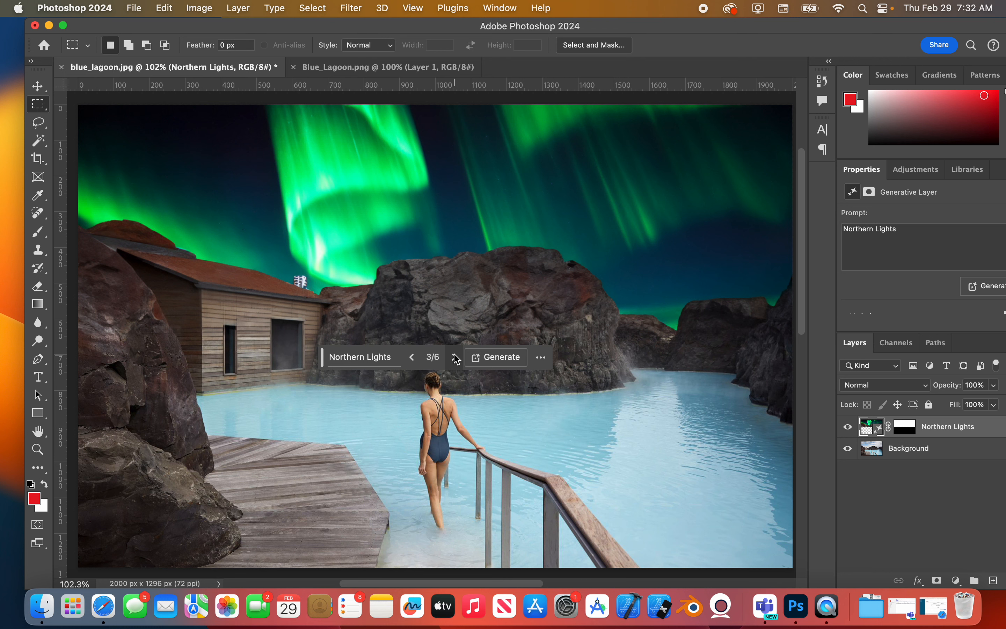
pyautogui.moveTo(321, 360); pyautogui.dragTo(196, 482)
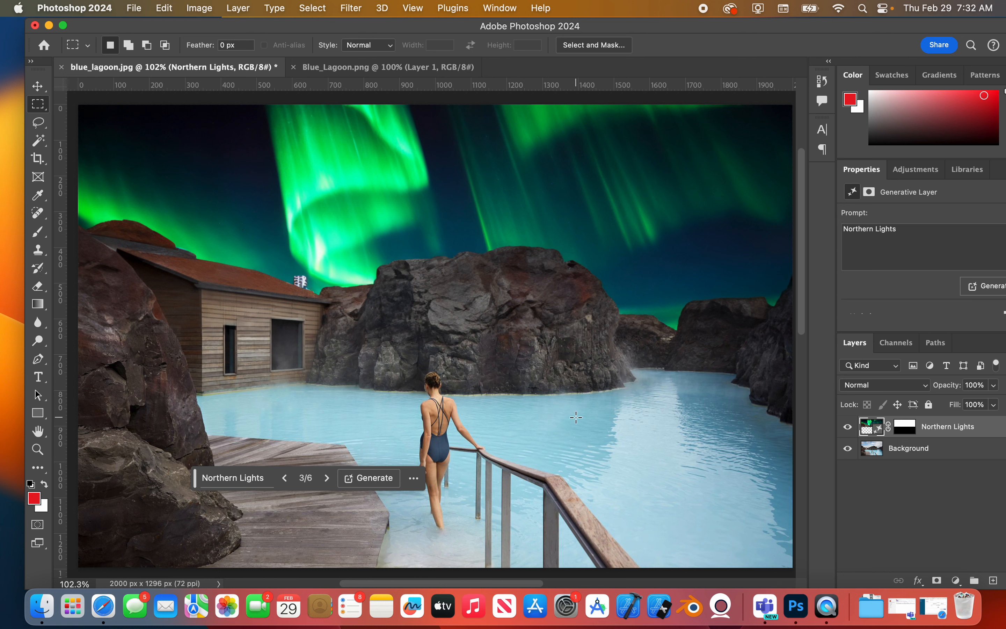
# Marquee-select about 430 × 190 px of open water beyond the railing and try to generate "killer great white shark" there
pyautogui.moveTo(582, 415); pyautogui.dragTo(735, 483)
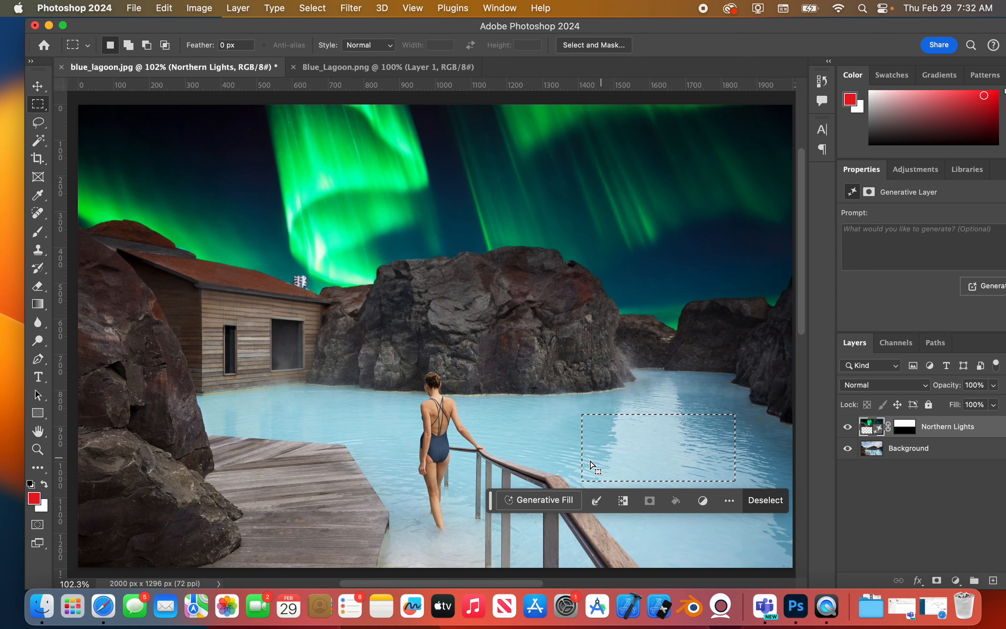
pyautogui.click(523, 503)
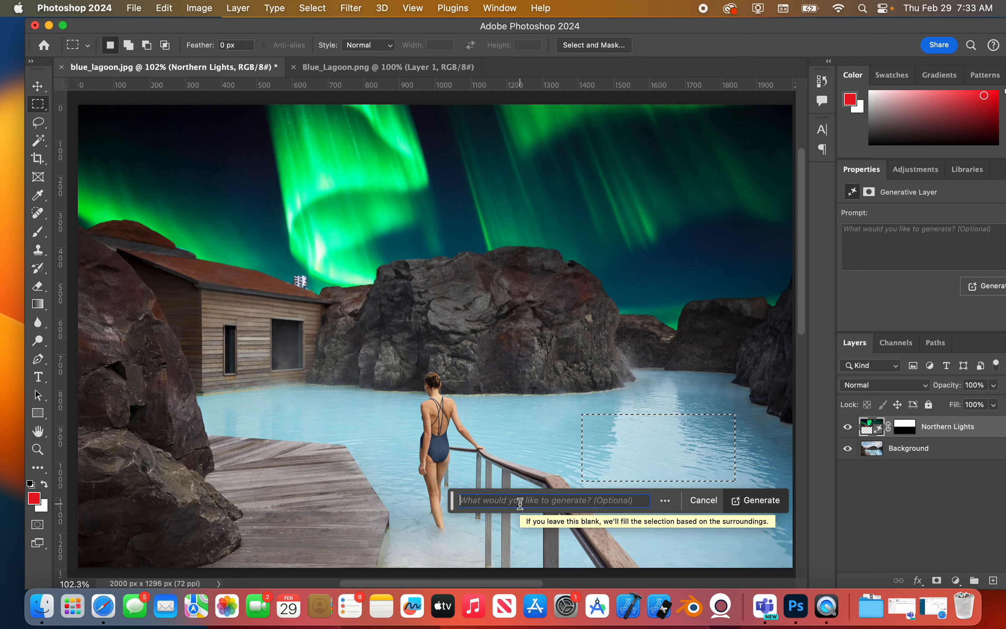
pyautogui.write('killer great white shark')
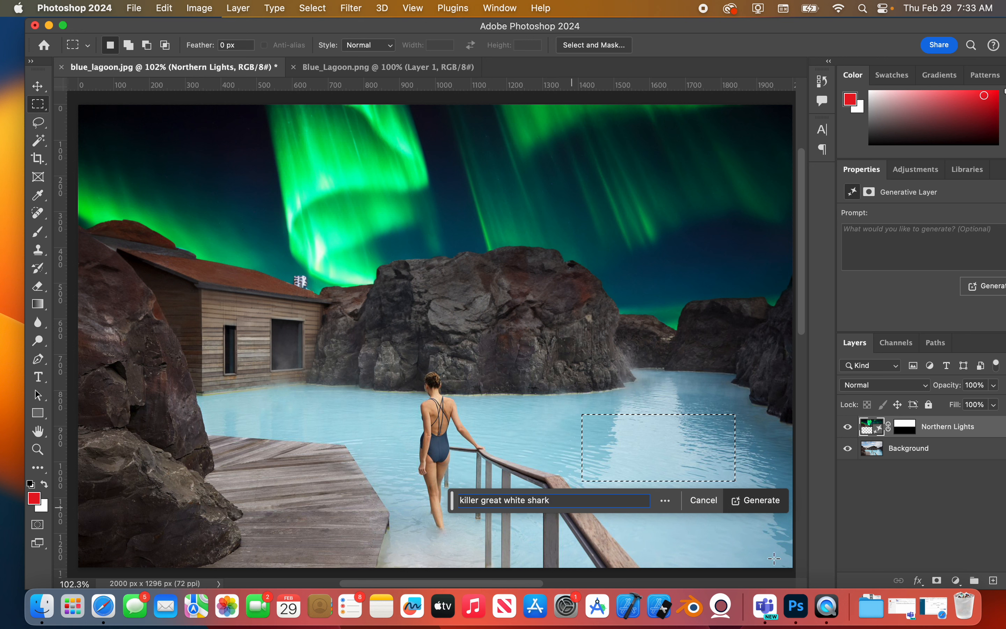
pyautogui.click(769, 504)
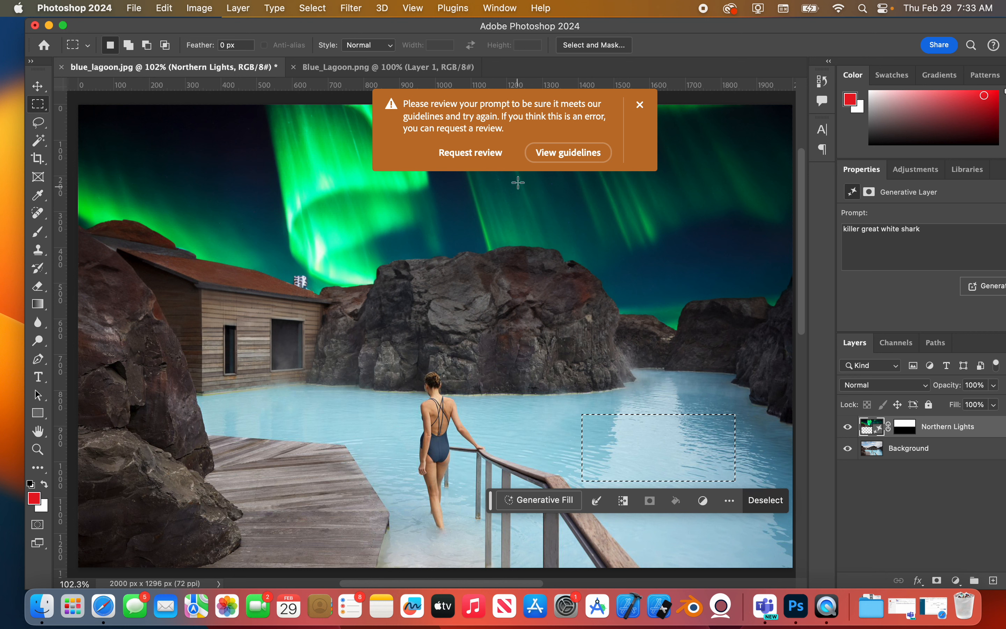
pyautogui.click(640, 105)
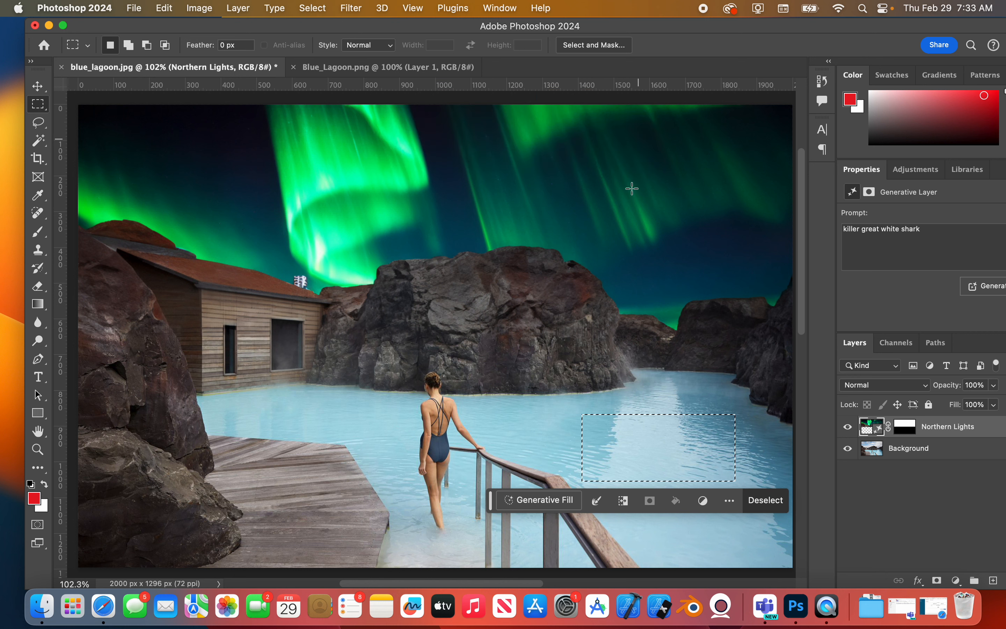
# Generate "great white shark" in the selected water area with Generative Fill and choose the second variation
pyautogui.click(551, 502)
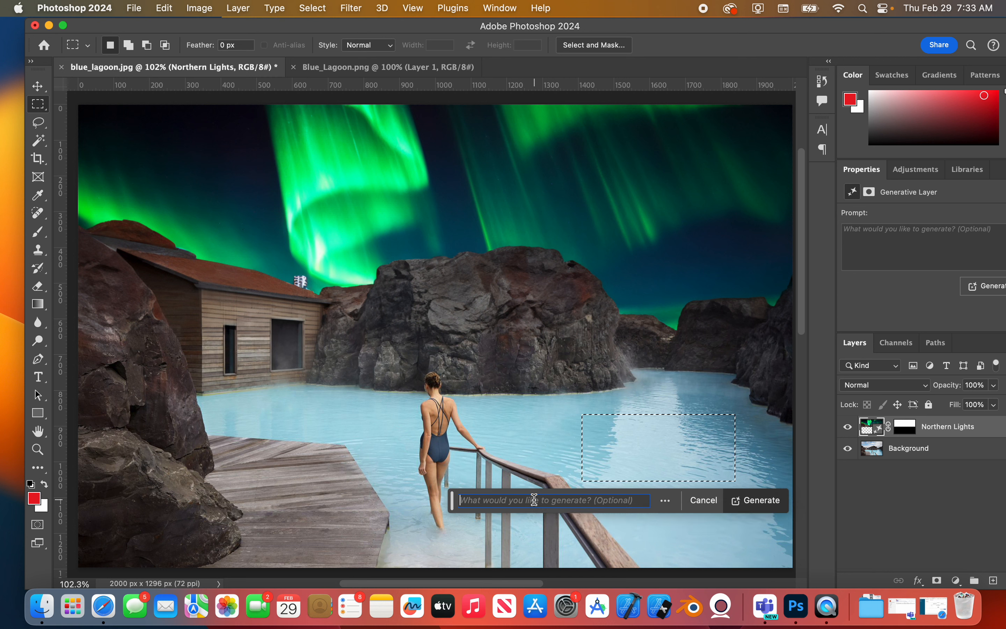
pyautogui.write('great white shark')
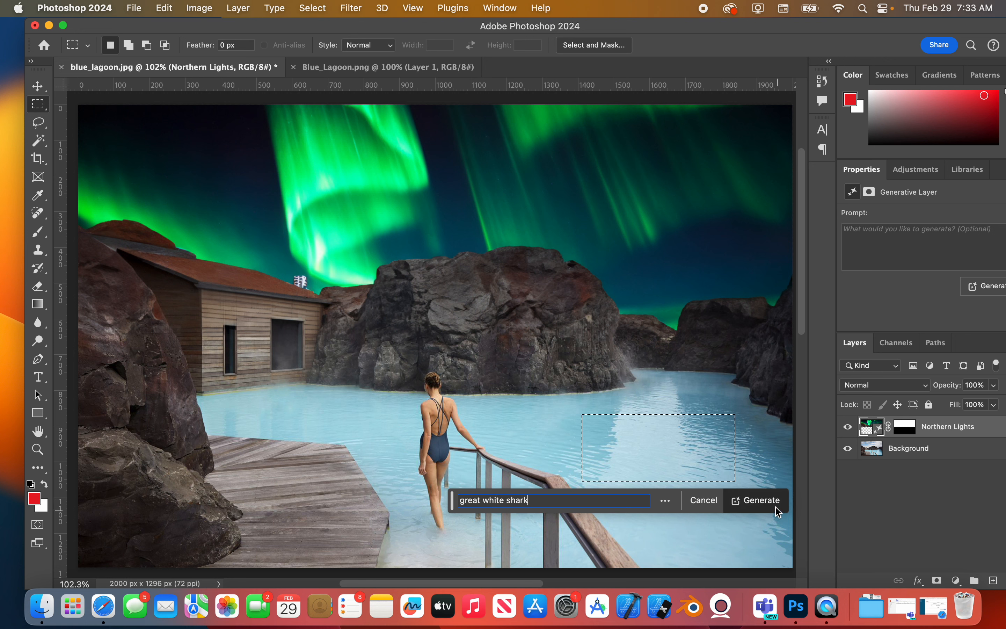
pyautogui.click(756, 501)
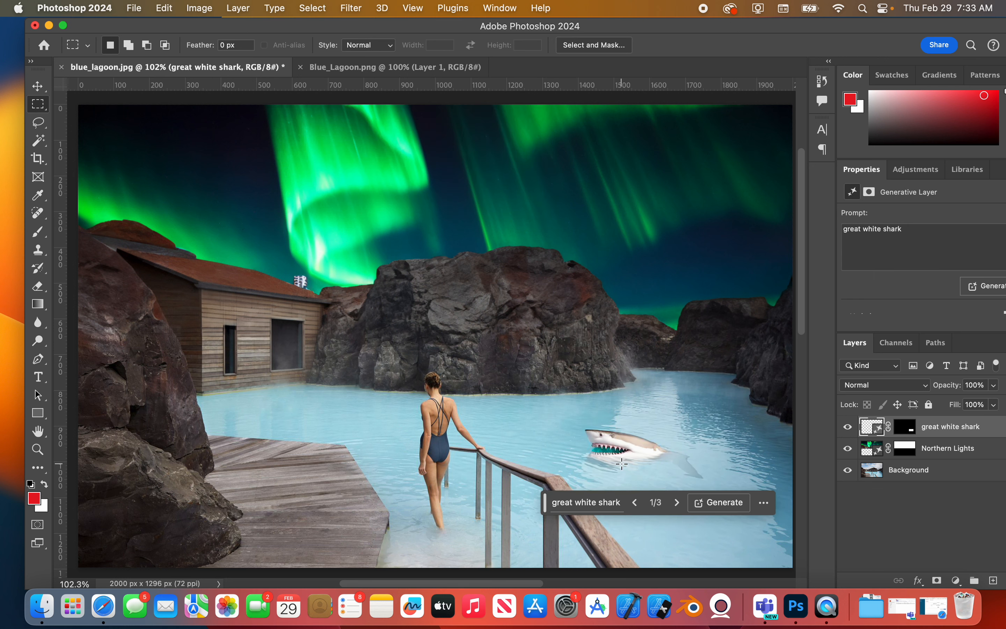
pyautogui.click(677, 503)
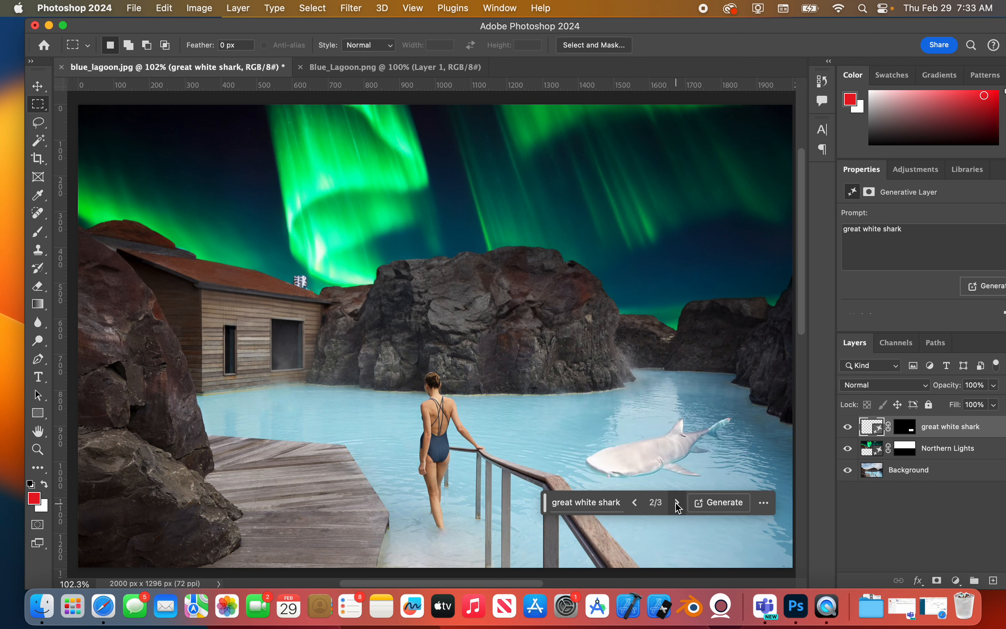
pyautogui.click(677, 503)
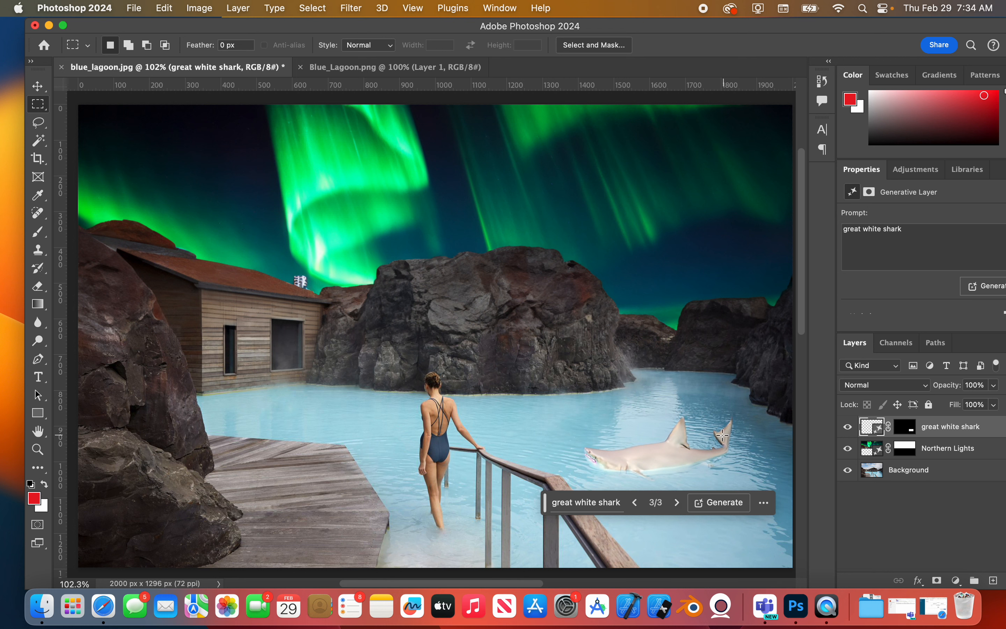
pyautogui.click(636, 502)
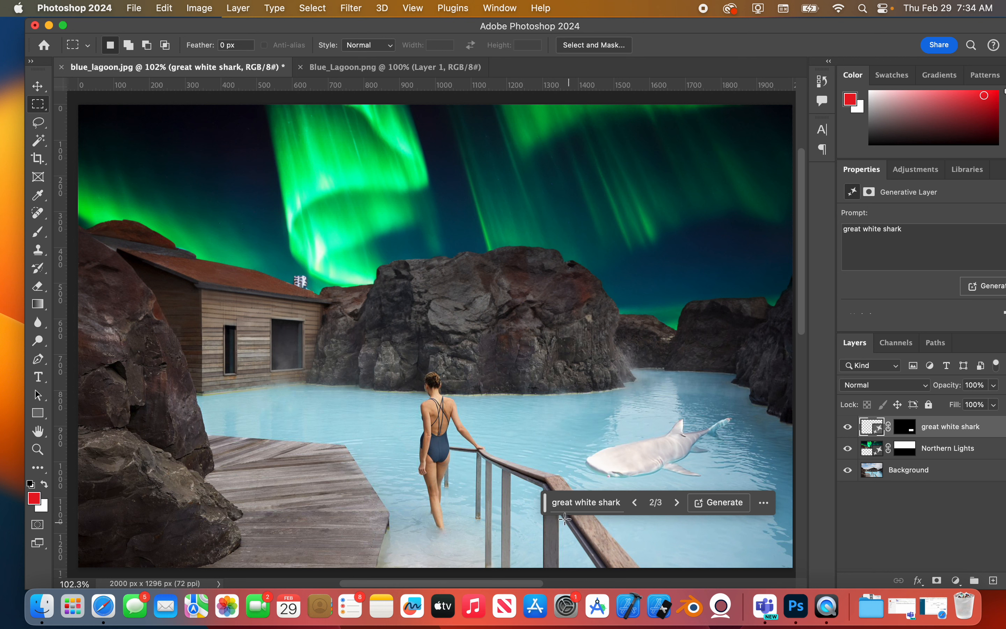
pyautogui.moveTo(547, 506); pyautogui.dragTo(510, 533)
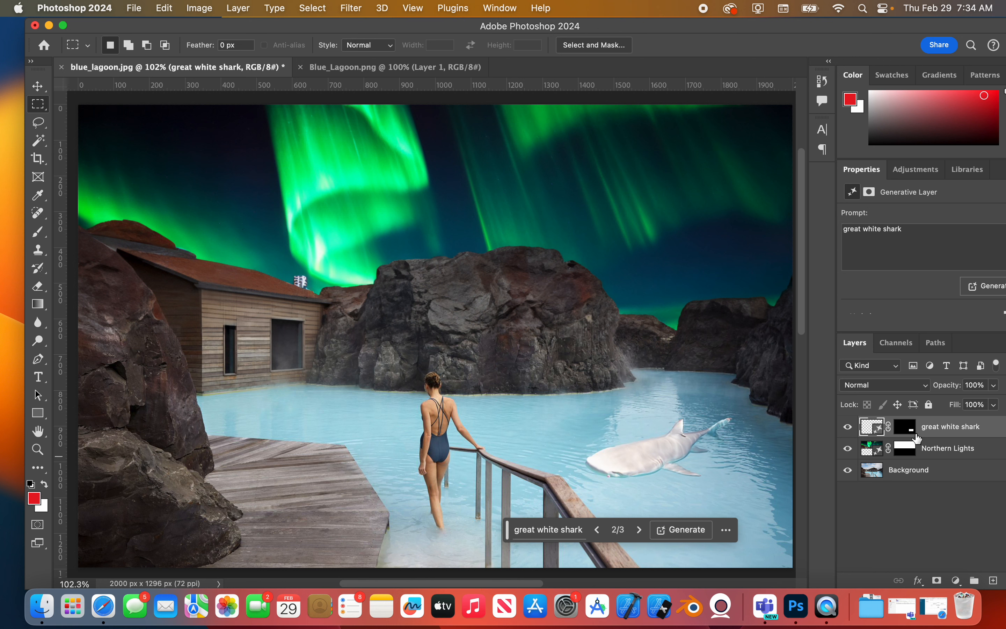
# Toggle the visibility of the great white shark and Northern Lights layers to compare the photo with and without them
pyautogui.click(848, 426)
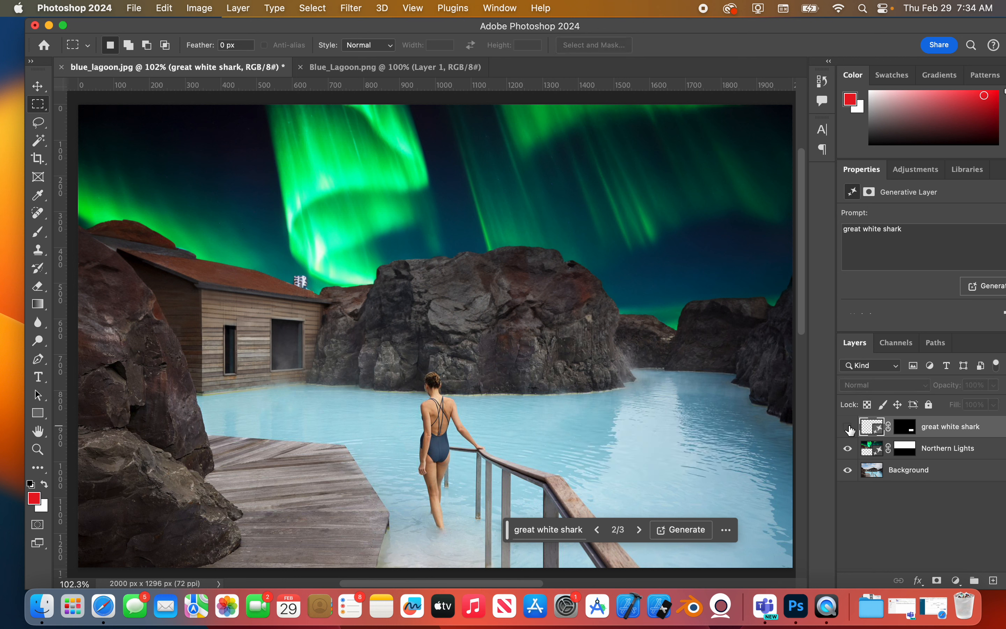
pyautogui.click(848, 426)
pyautogui.click(848, 449)
pyautogui.click(849, 450)
pyautogui.click(848, 426)
pyautogui.click(848, 426)
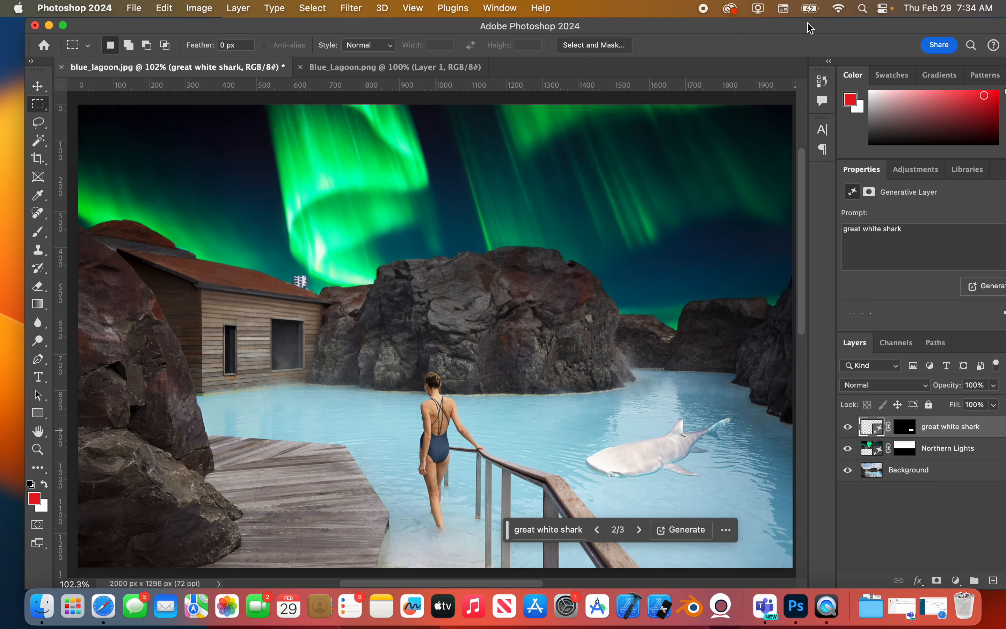
# Review the stored variations in the properties of the great white shark and Northern Lights generative layers
pyautogui.moveTo(811, 26); pyautogui.dragTo(761, 21)
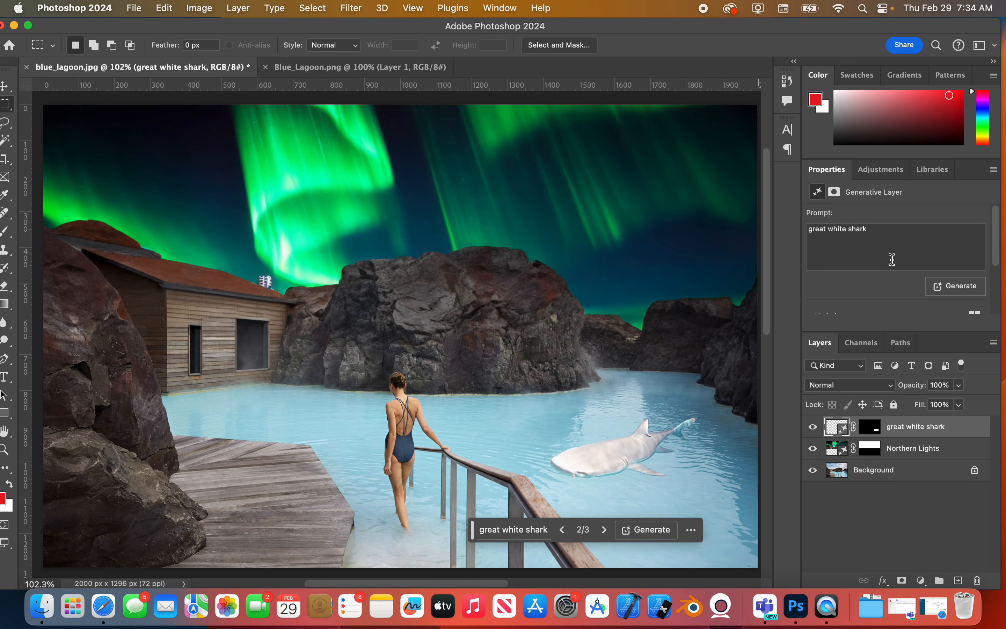
pyautogui.scroll(-2, 894, 264)
pyautogui.scroll(-2, 894, 265)
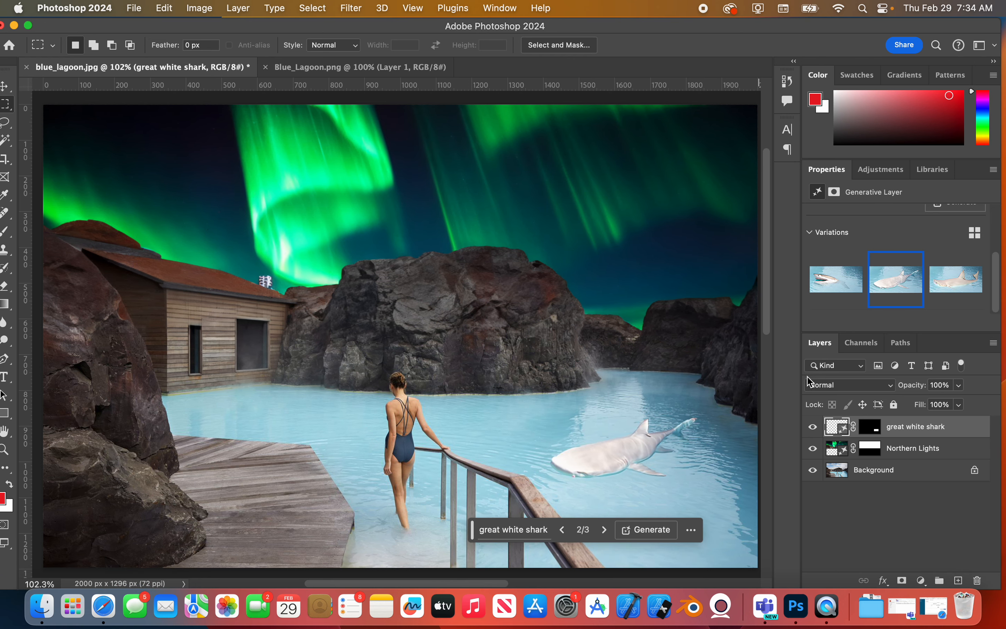
pyautogui.click(833, 451)
pyautogui.scroll(3, 857, 258)
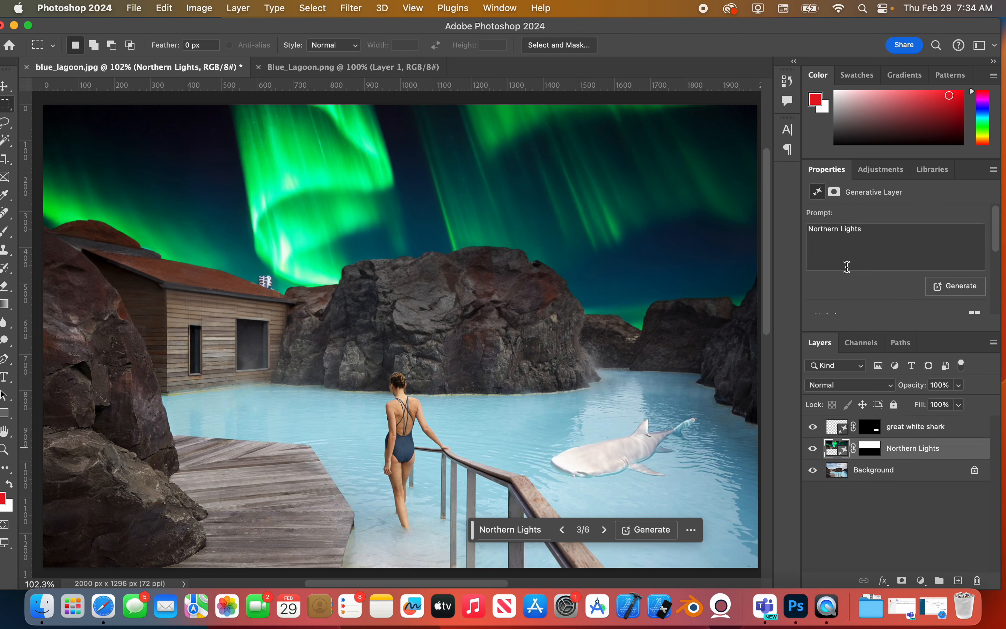
pyautogui.scroll(-2, 847, 268)
pyautogui.scroll(-3, 848, 271)
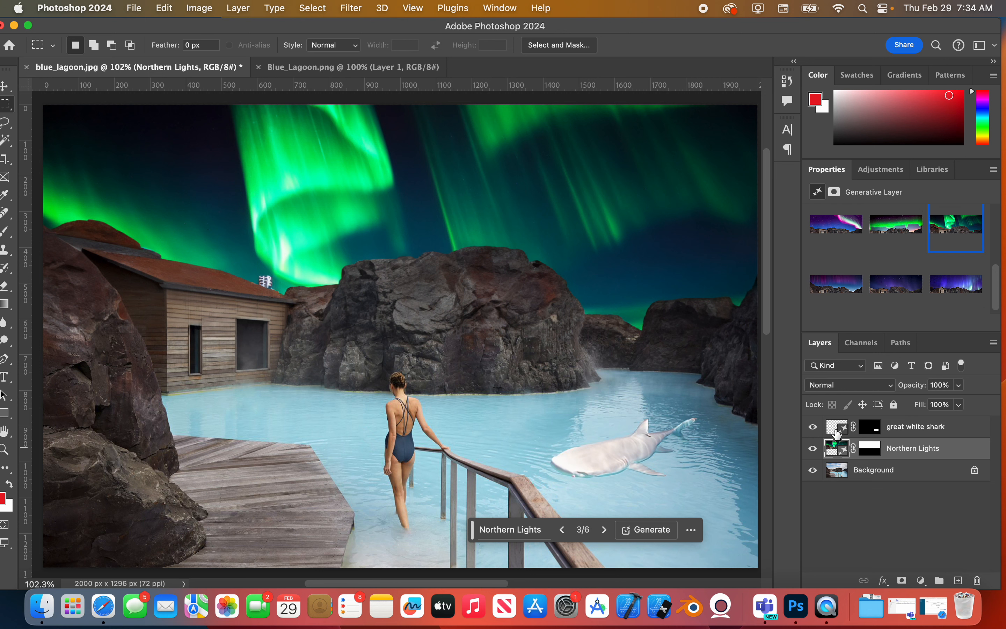
pyautogui.click(837, 427)
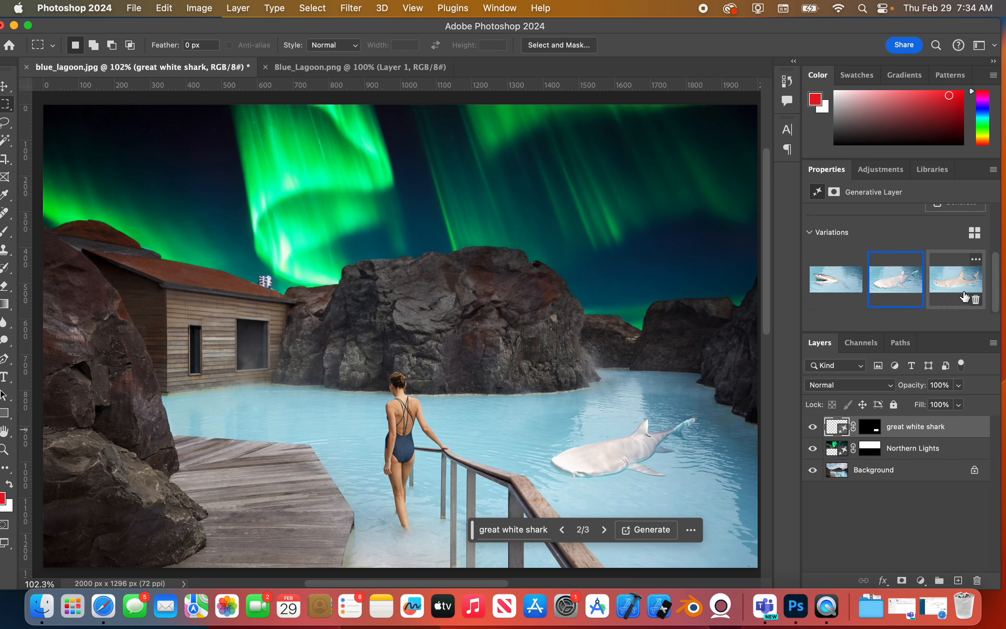
# Inspect the generated shark up close, then return to the full photo with the Northern Lights layer active
pyautogui.click(836, 448)
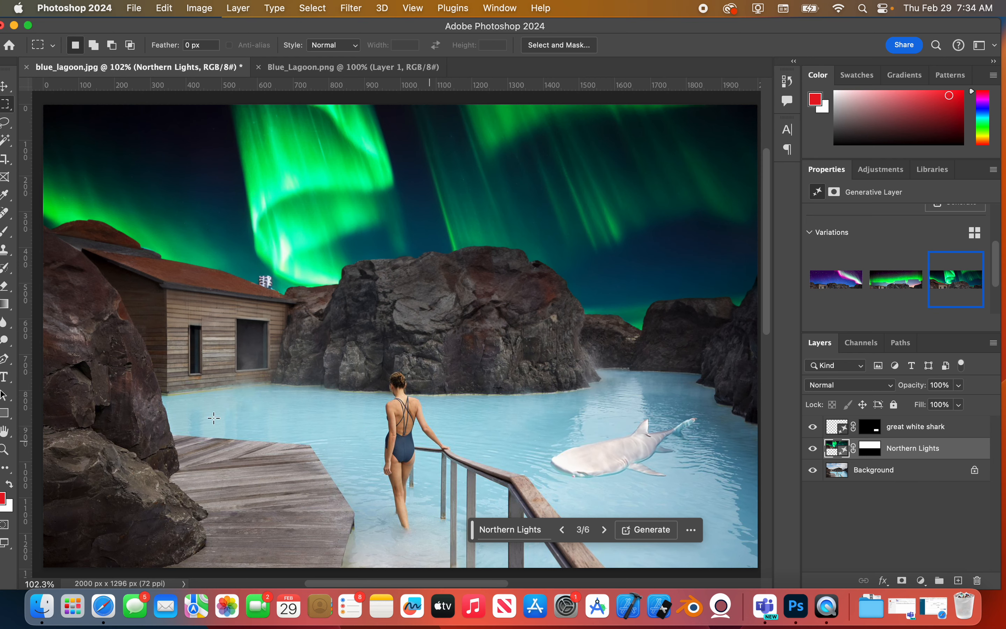
pyautogui.click(5, 449)
pyautogui.moveTo(635, 455); pyautogui.dragTo(702, 461)
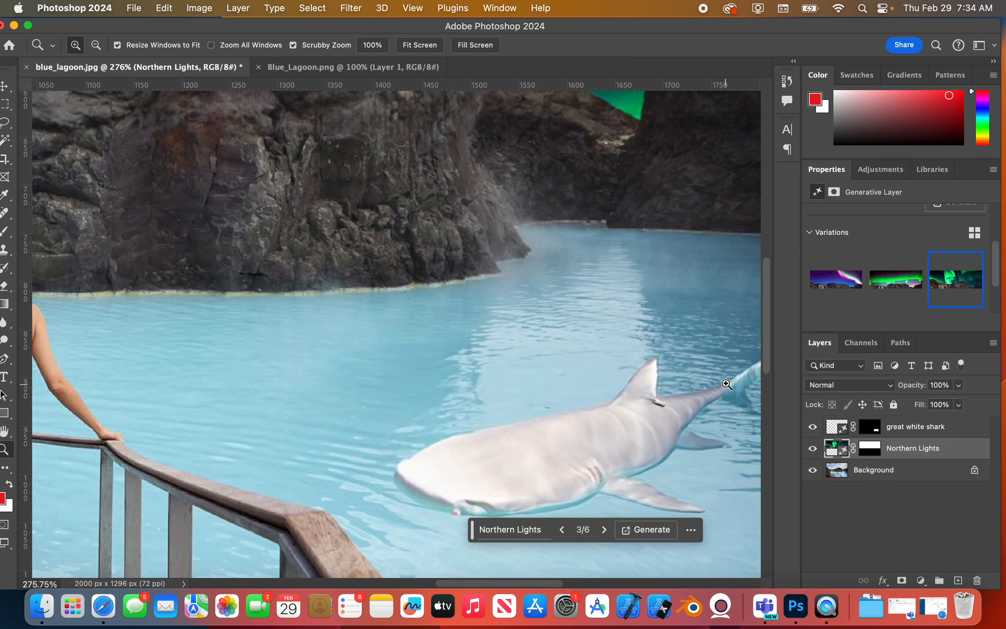
pyautogui.moveTo(725, 384); pyautogui.dragTo(617, 364)
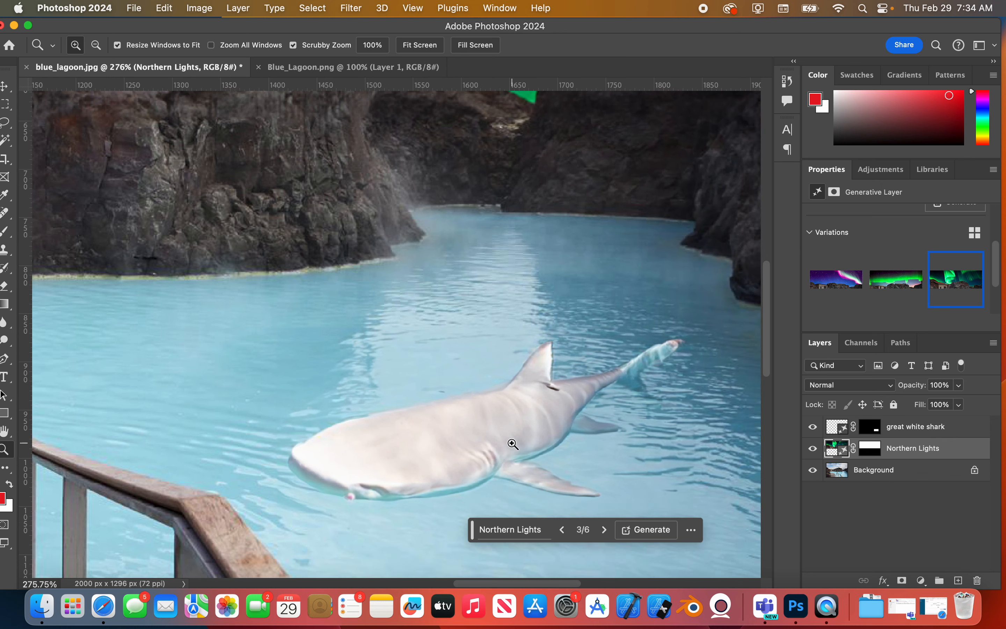
pyautogui.press('super+0')
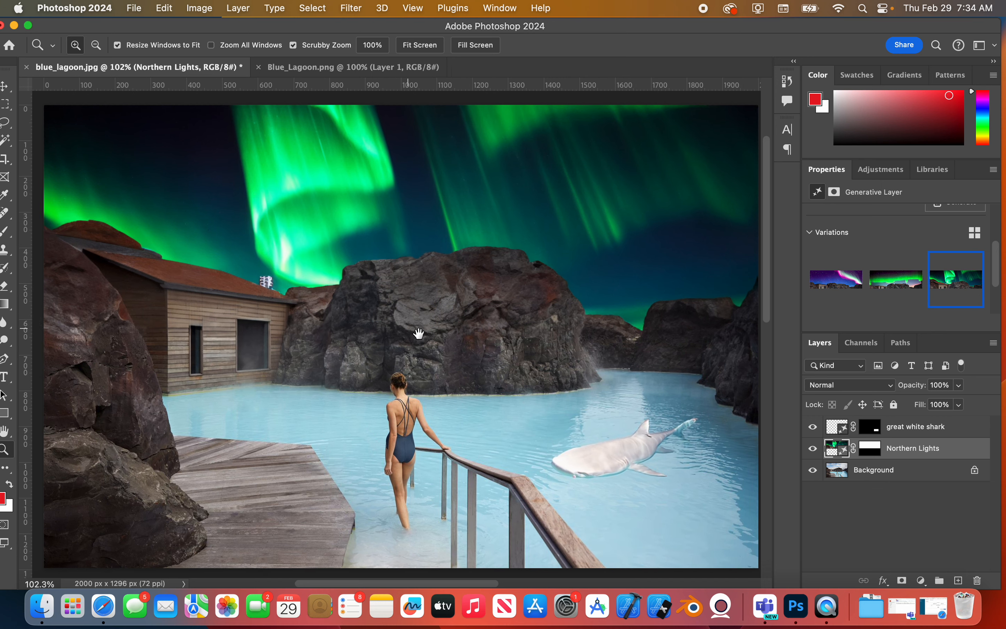
pyautogui.moveTo(418, 333); pyautogui.dragTo(425, 331)
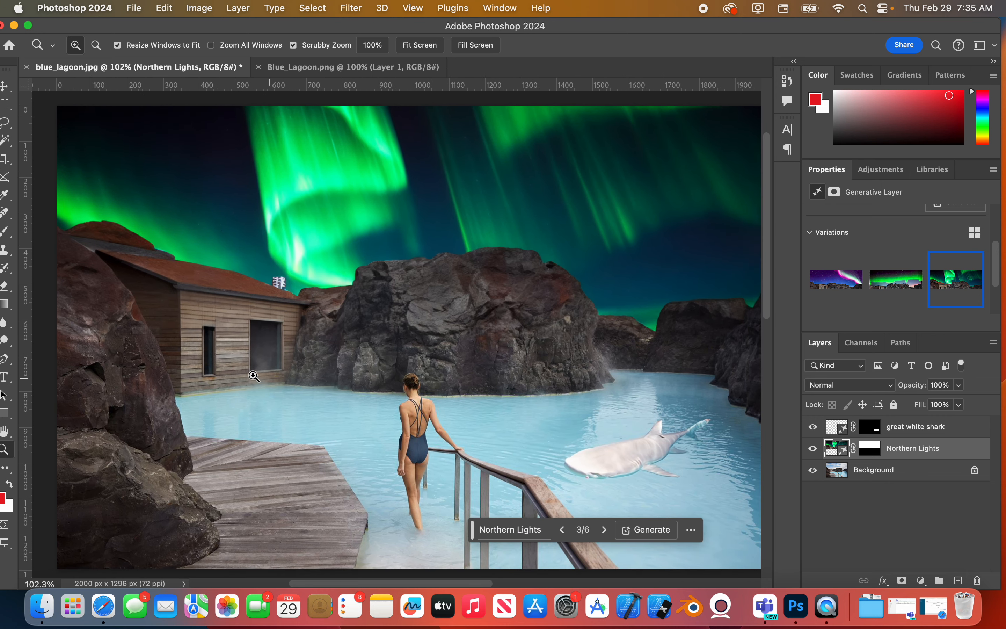
# Marquee-select about 300 × 100 px of water between the cabin and the woman and generate "floating red garbage" there
pyautogui.moveTo(331, 29); pyautogui.dragTo(353, 29)
pyautogui.click(23, 105)
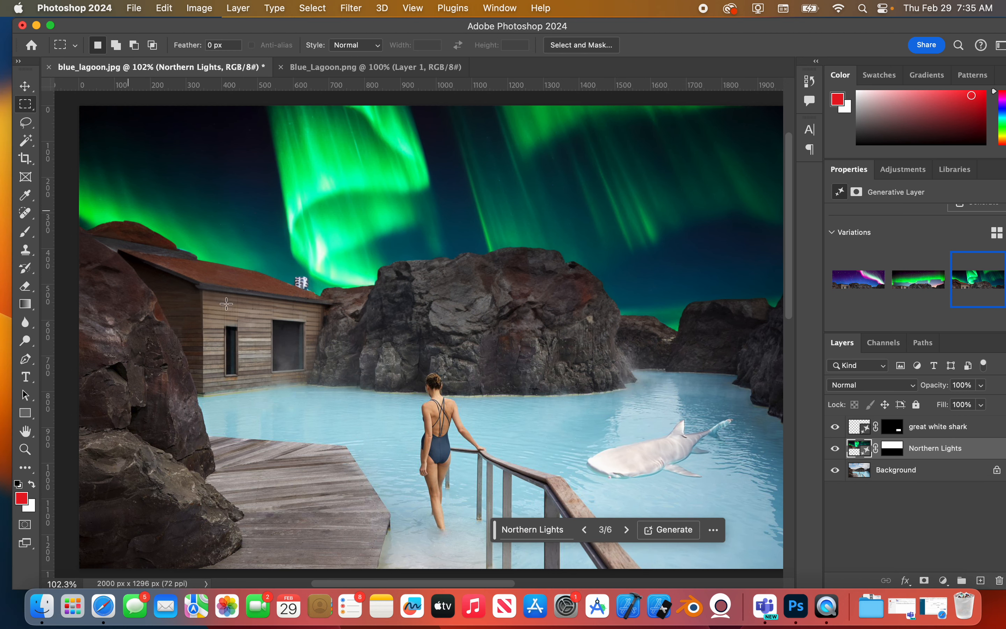
pyautogui.moveTo(251, 398); pyautogui.dragTo(365, 433)
pyautogui.click(213, 452)
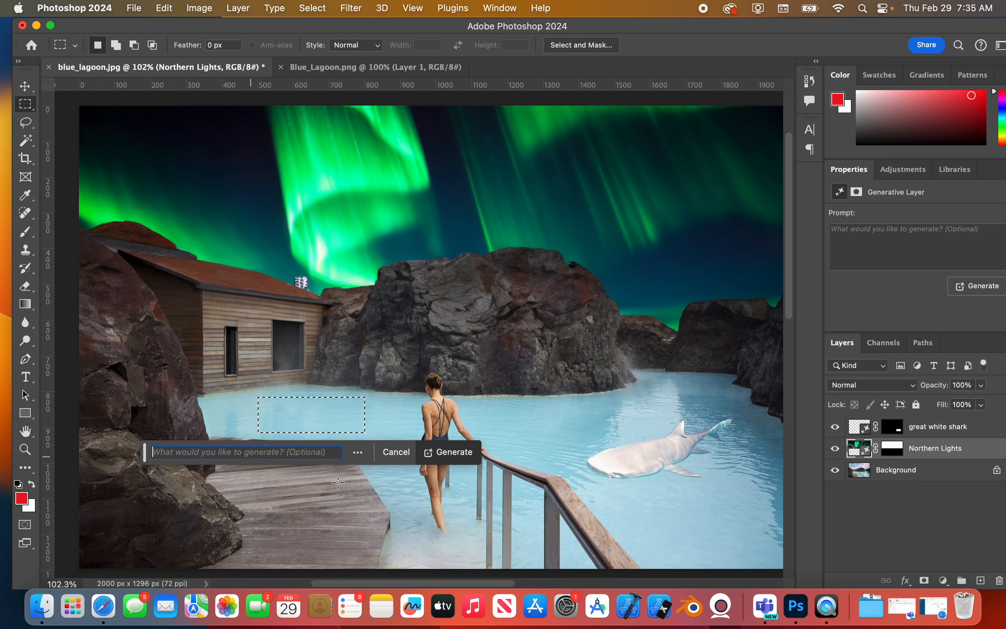
pyautogui.write('floating red garbage')
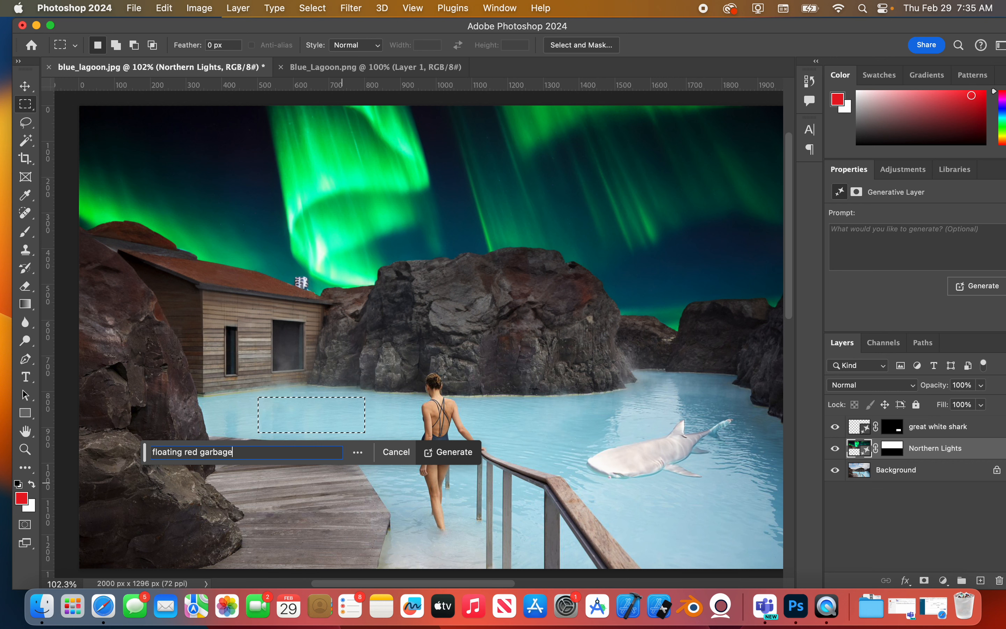
pyautogui.click(464, 452)
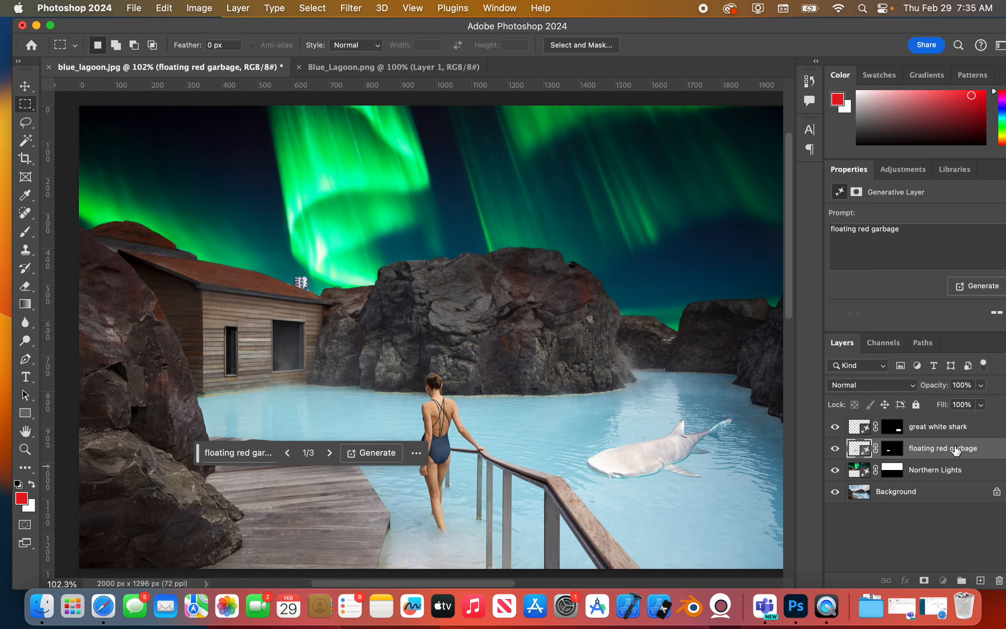
# Place the floating red garbage layer above the great white shark layer and choose its second variation
pyautogui.moveTo(956, 450); pyautogui.dragTo(956, 426)
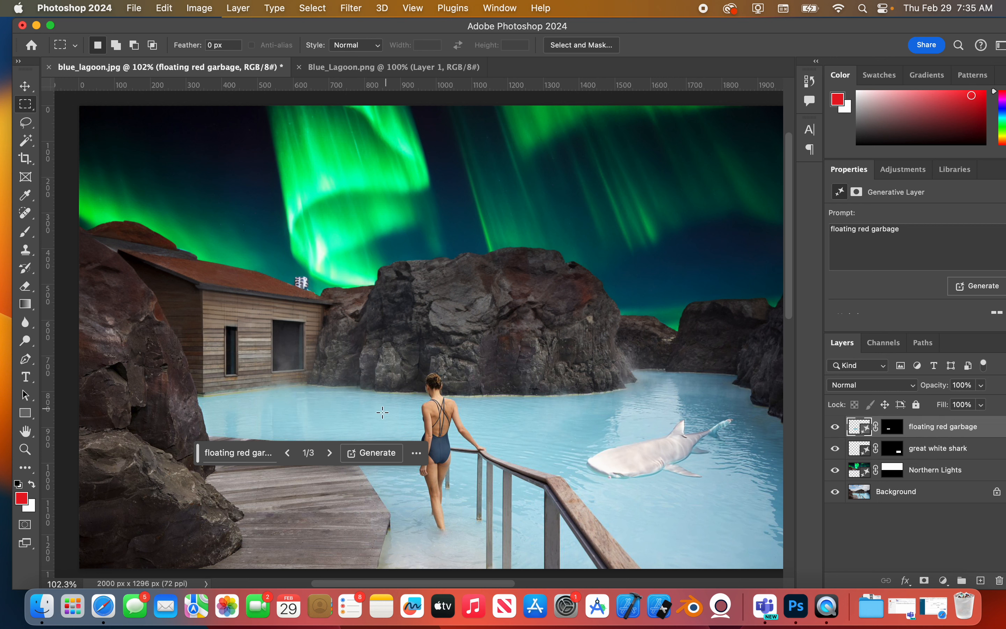
pyautogui.click(330, 453)
pyautogui.click(330, 453)
pyautogui.click(286, 453)
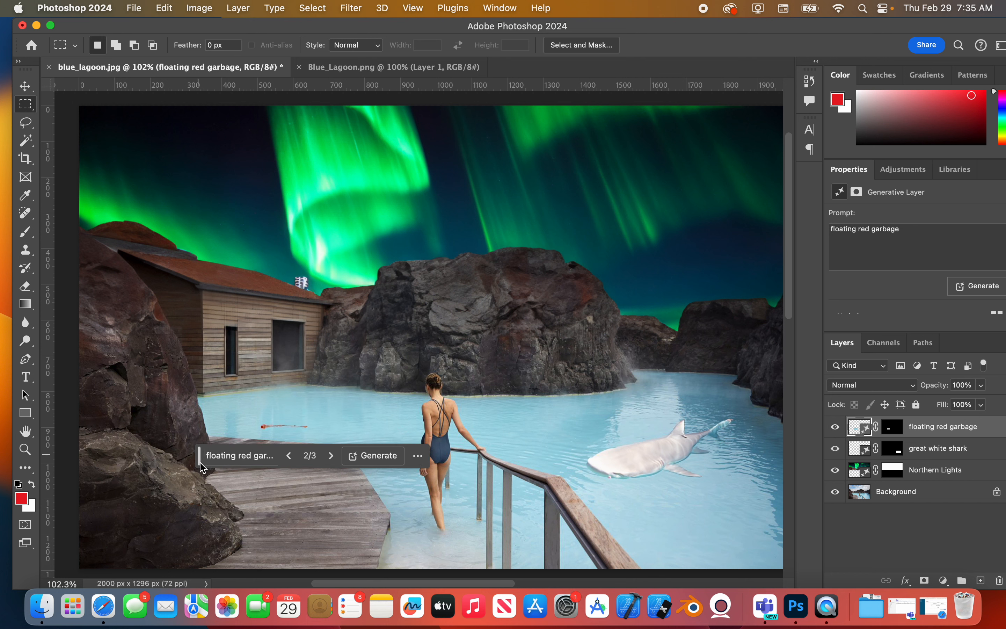
pyautogui.moveTo(199, 452); pyautogui.dragTo(198, 512)
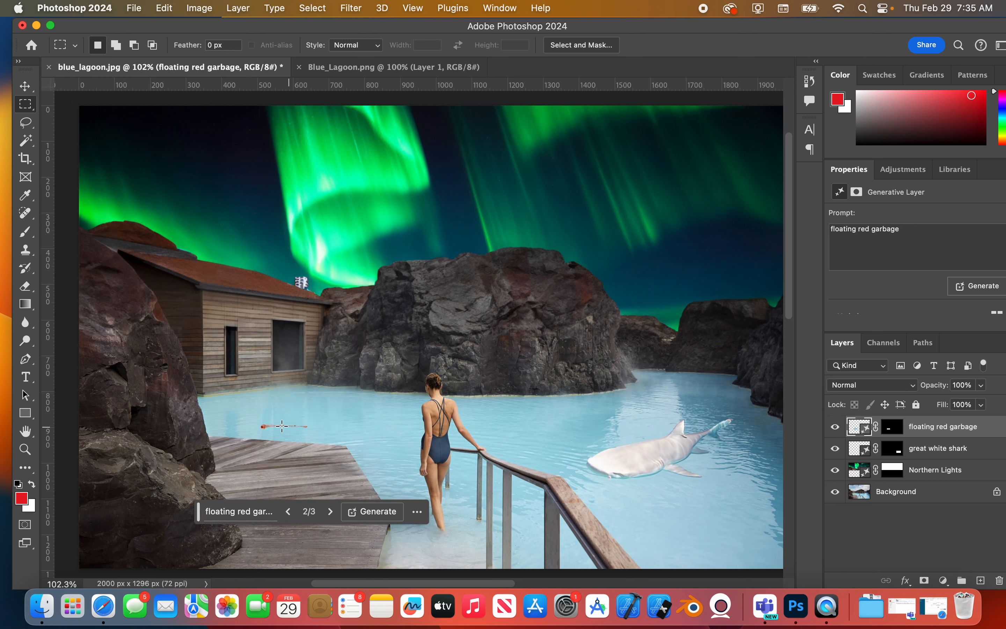
pyautogui.click(288, 513)
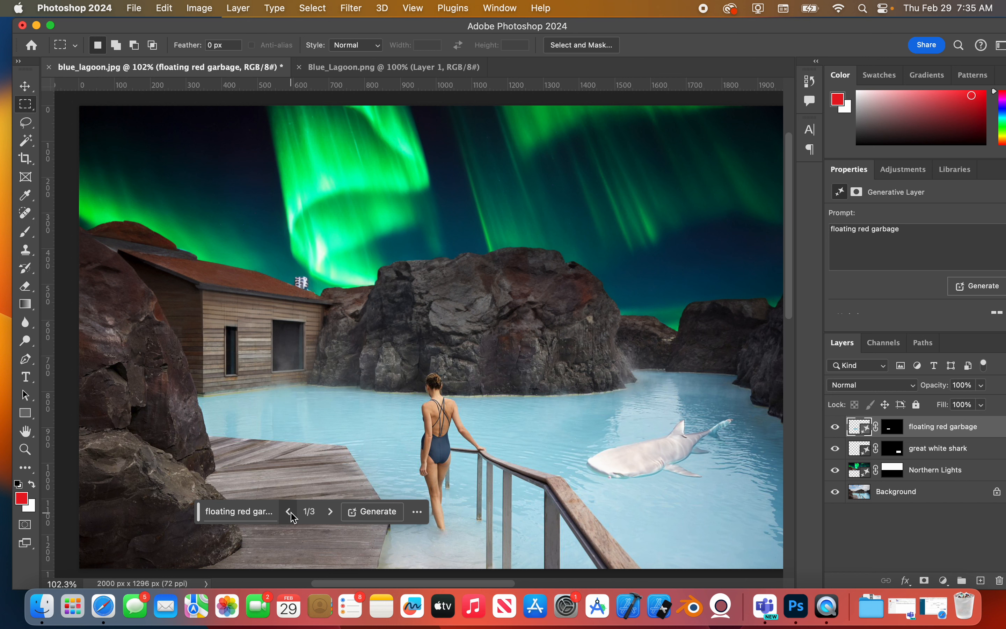
pyautogui.click(329, 512)
pyautogui.click(330, 512)
pyautogui.moveTo(197, 518); pyautogui.dragTo(98, 527)
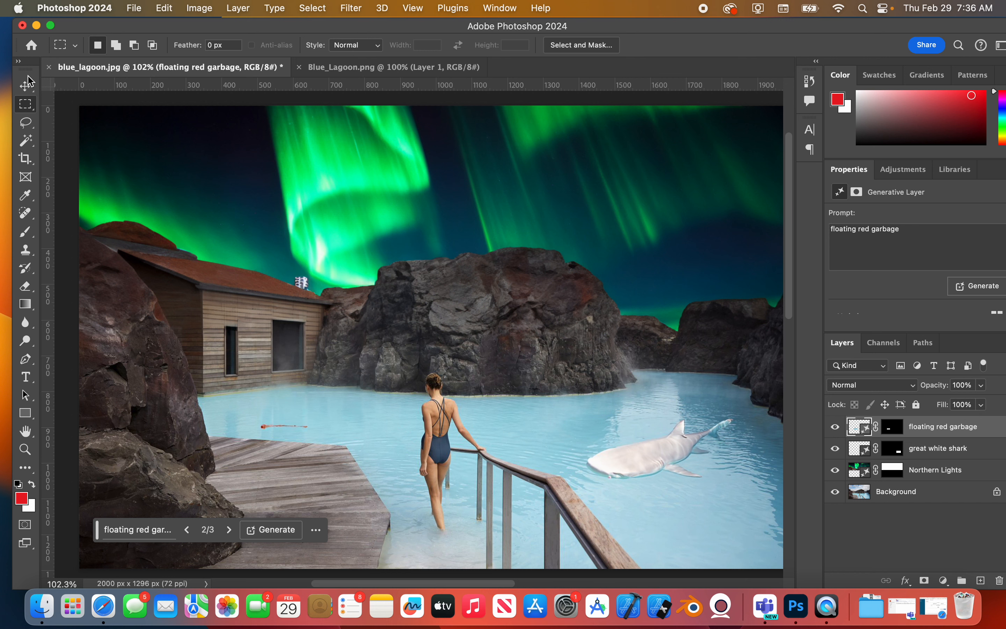
# Copy the Blue Lagoon logo from Blue_Lagoon.png into the sky at the upper right of the blue_lagoon.jpg photo
pyautogui.click(26, 86)
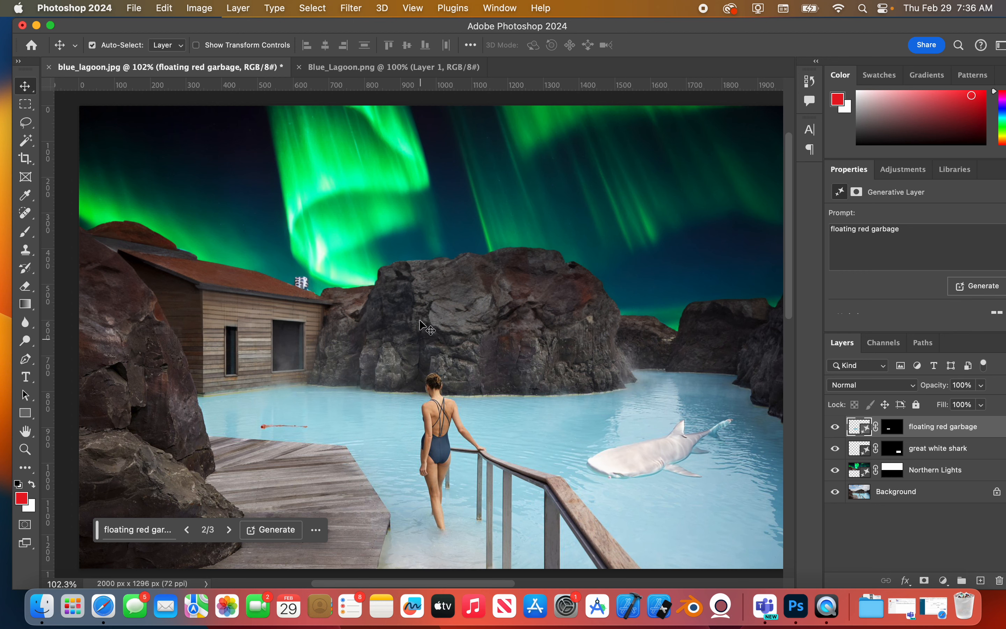
pyautogui.click(372, 71)
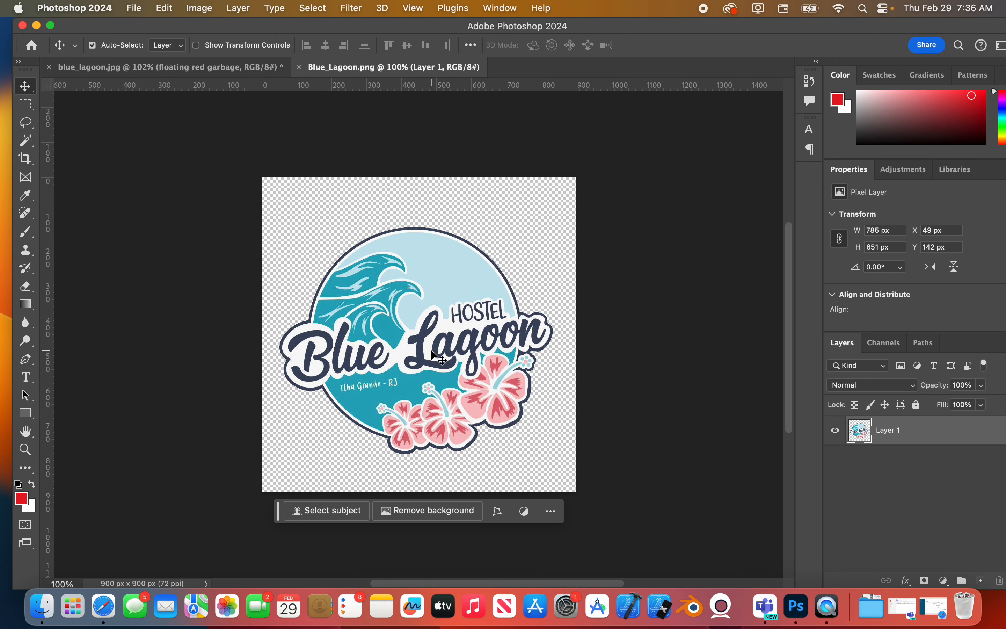
pyautogui.moveTo(428, 338); pyautogui.dragTo(622, 241)
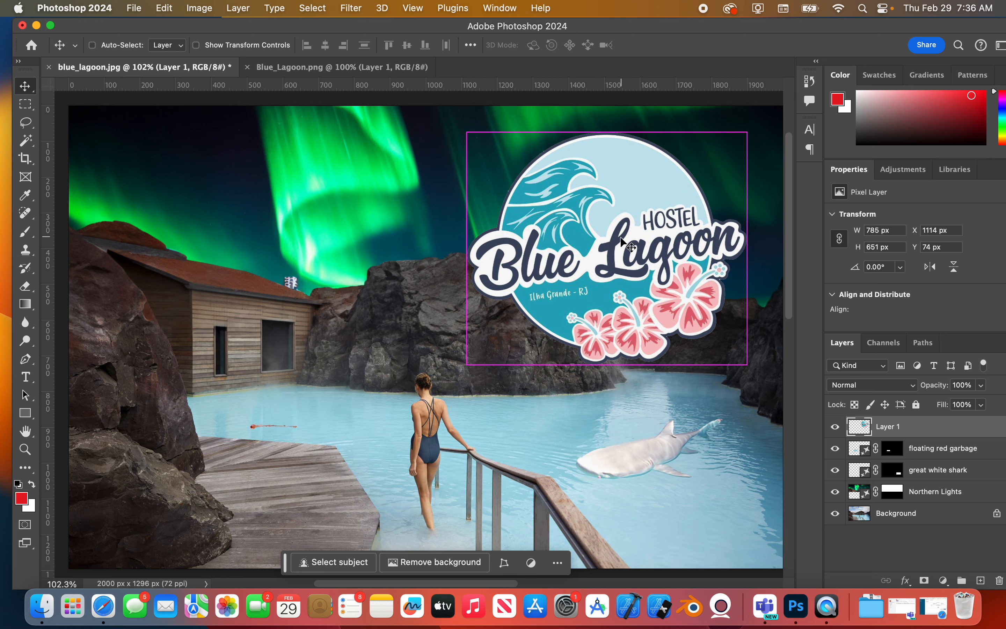
# Scale the logo proportionally to about 57% (446 × 370 px) and position it in the photo's upper-right corner at X 1447, Y 66 px
pyautogui.press('super+t')
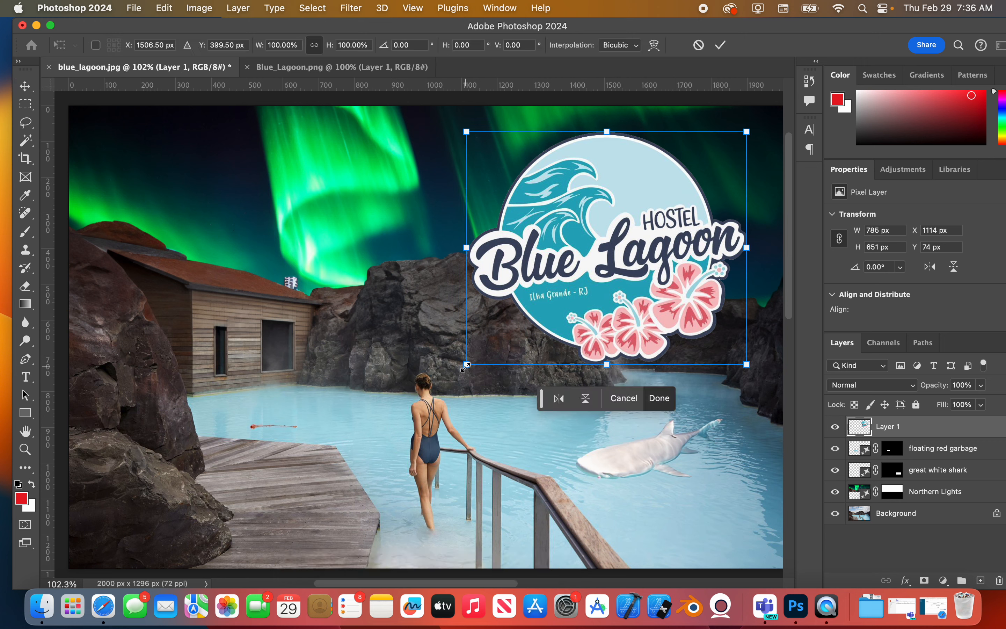
pyautogui.moveTo(466, 366); pyautogui.dragTo(588, 264)
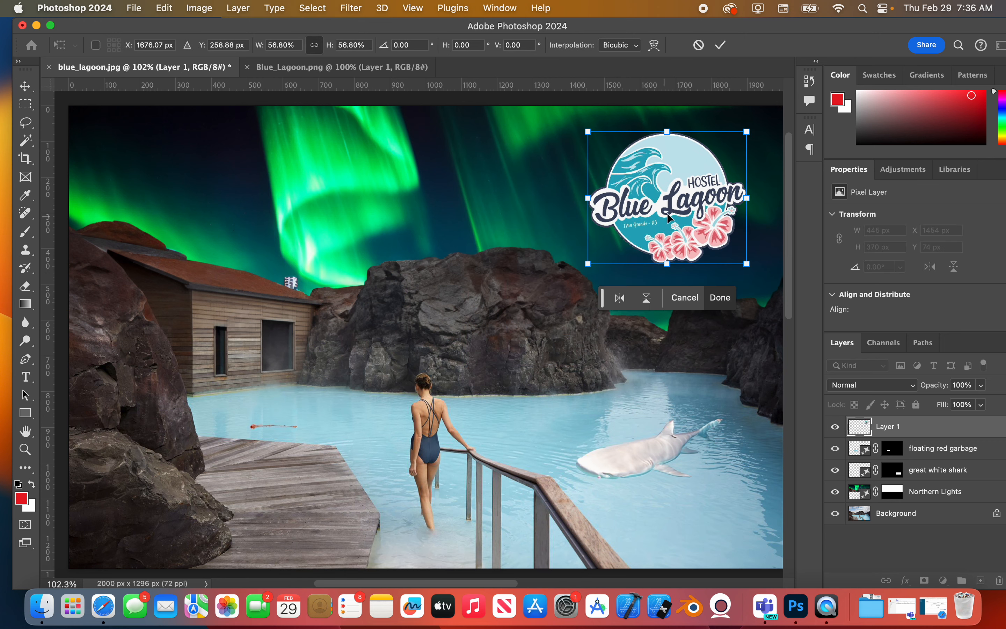
pyautogui.moveTo(667, 214)
pyautogui.mouseDown()
pyautogui.moveTo(681, 204)
pyautogui.moveTo(670, 207)
pyautogui.mouseUp()
pyautogui.press('Return')
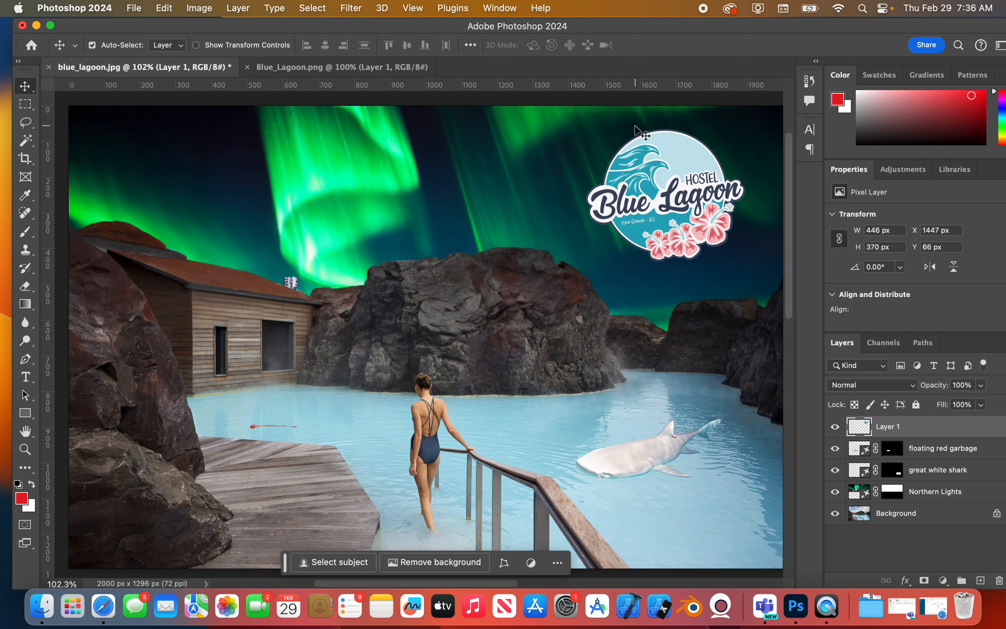
# Apply a drop shadow to the logo layer with 75% opacity, 97° angle, 23 px distance, 3% spread and 24 px size
pyautogui.moveTo(692, 30); pyautogui.dragTo(680, 30)
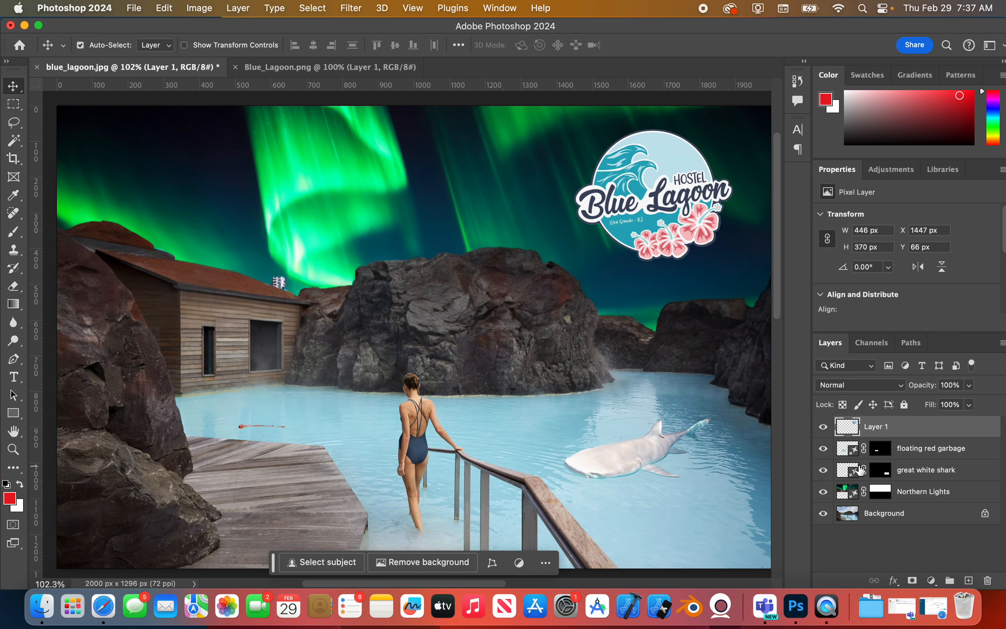
pyautogui.click(893, 582)
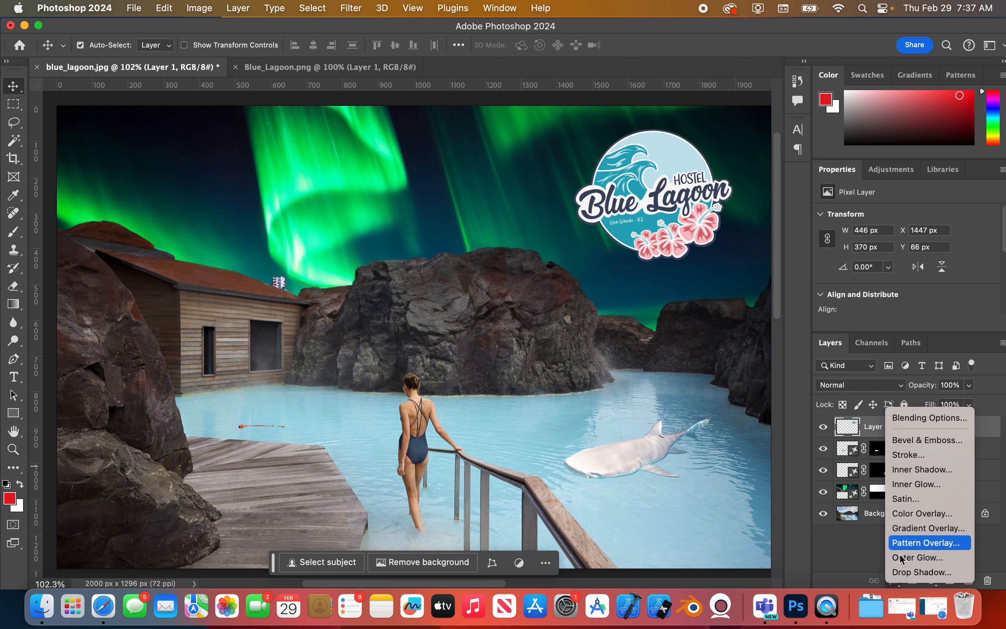
pyautogui.click(909, 574)
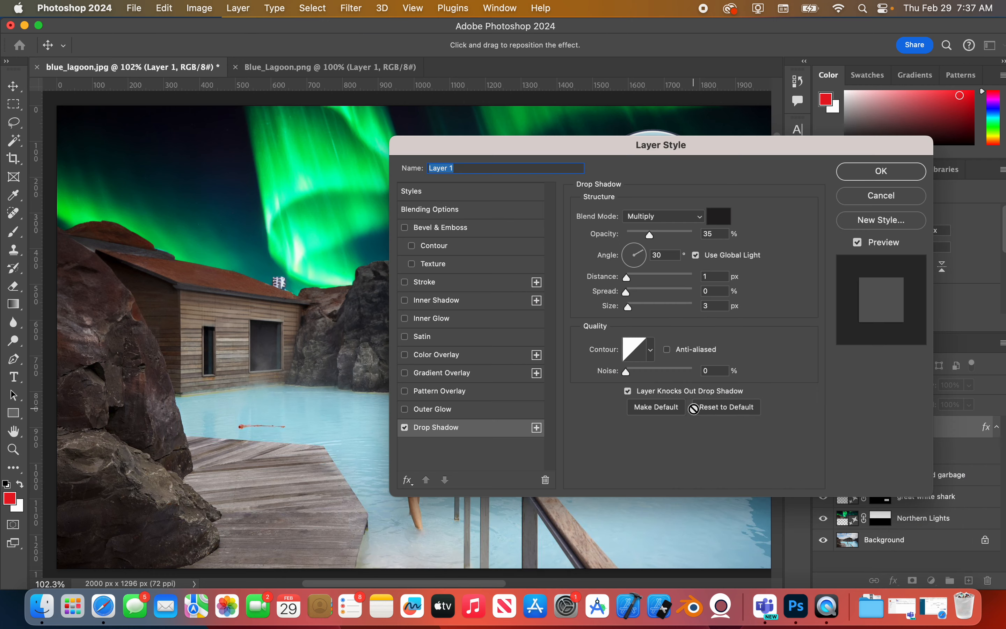
pyautogui.moveTo(718, 149); pyautogui.dragTo(344, 75)
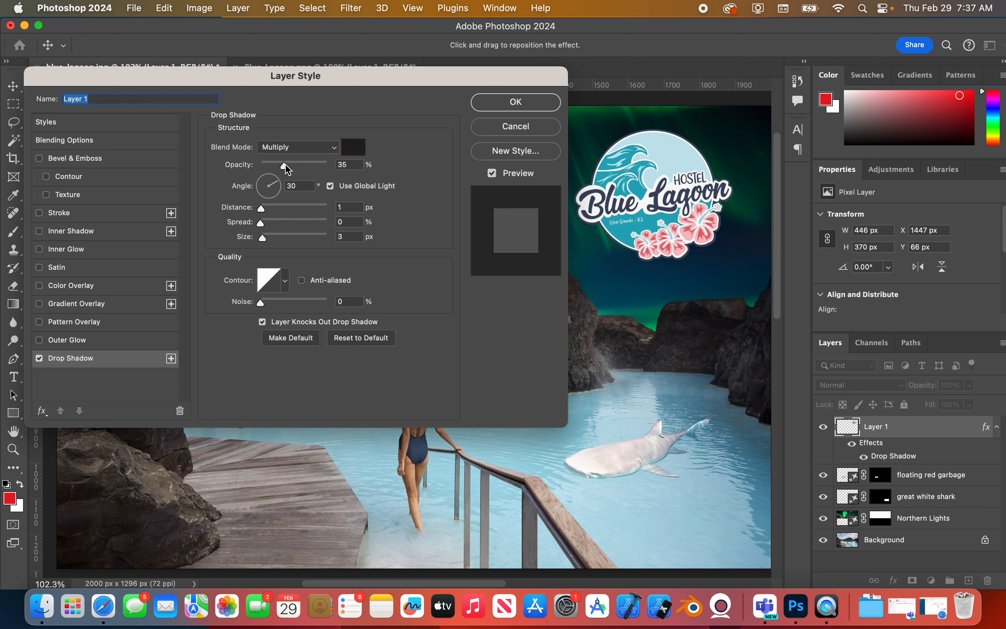
pyautogui.moveTo(286, 168); pyautogui.dragTo(313, 168)
pyautogui.moveTo(261, 213); pyautogui.dragTo(271, 179)
pyautogui.moveTo(262, 228)
pyautogui.mouseDown()
pyautogui.moveTo(330, 229)
pyautogui.moveTo(261, 230)
pyautogui.moveTo(272, 241)
pyautogui.mouseUp()
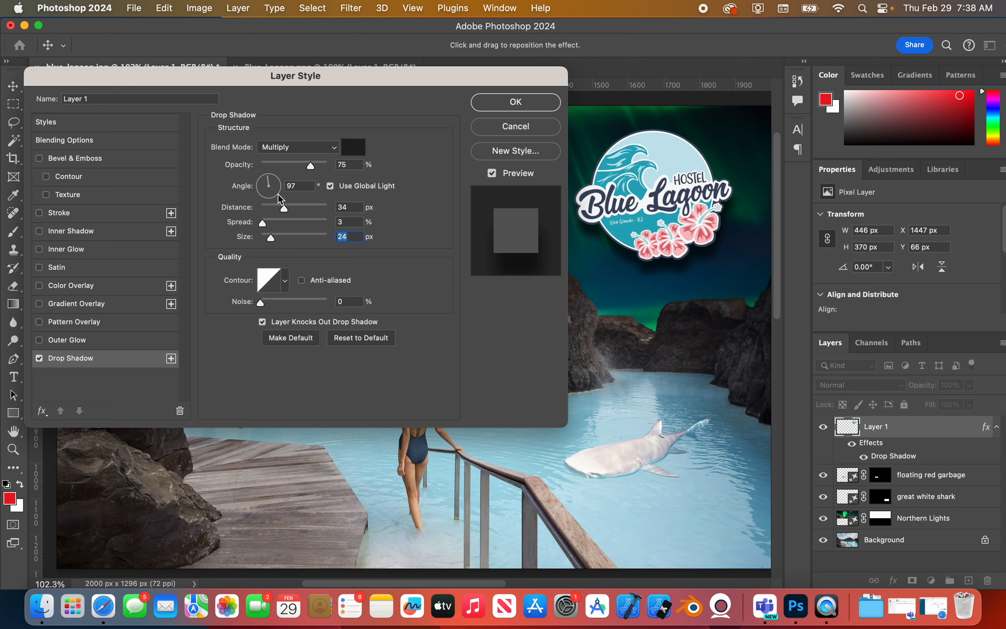
pyautogui.moveTo(282, 211); pyautogui.dragTo(277, 211)
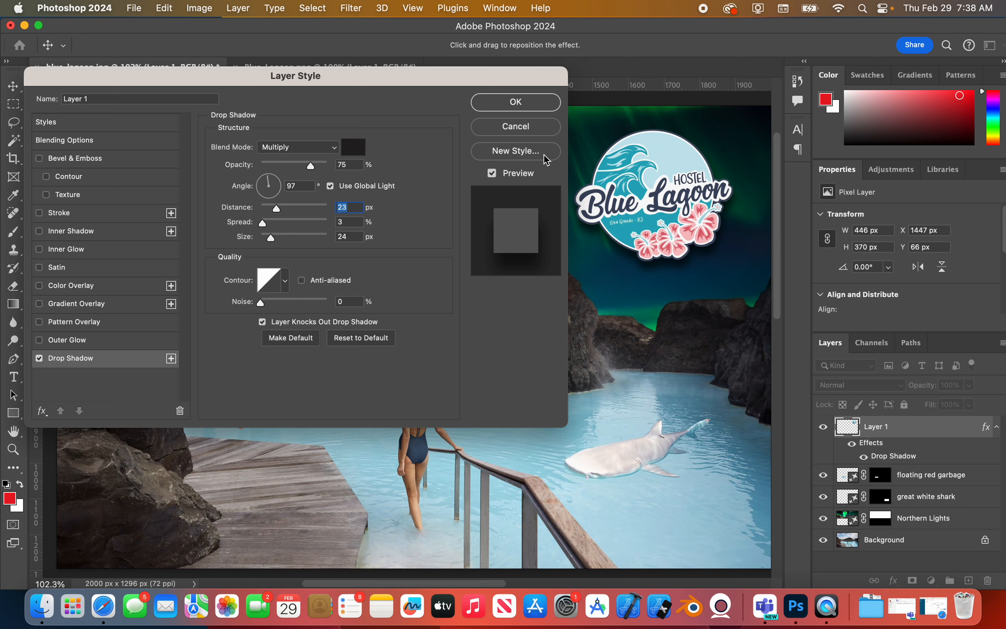
pyautogui.click(516, 106)
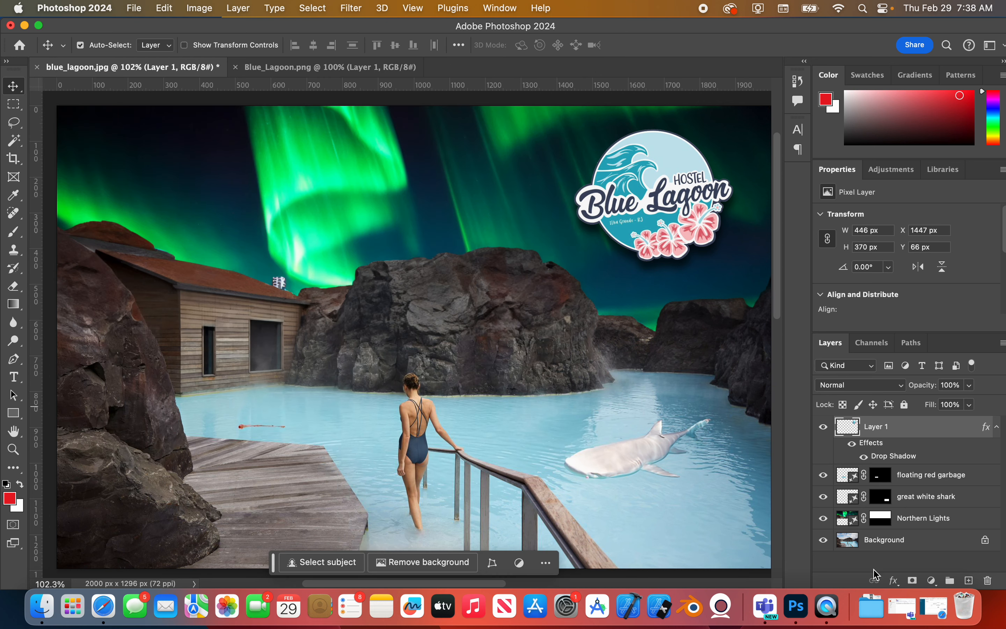
# Add an outer glow to the logo layer, using the light green #88ffc3 sampled from the Northern Lights as its colour
pyautogui.click(893, 581)
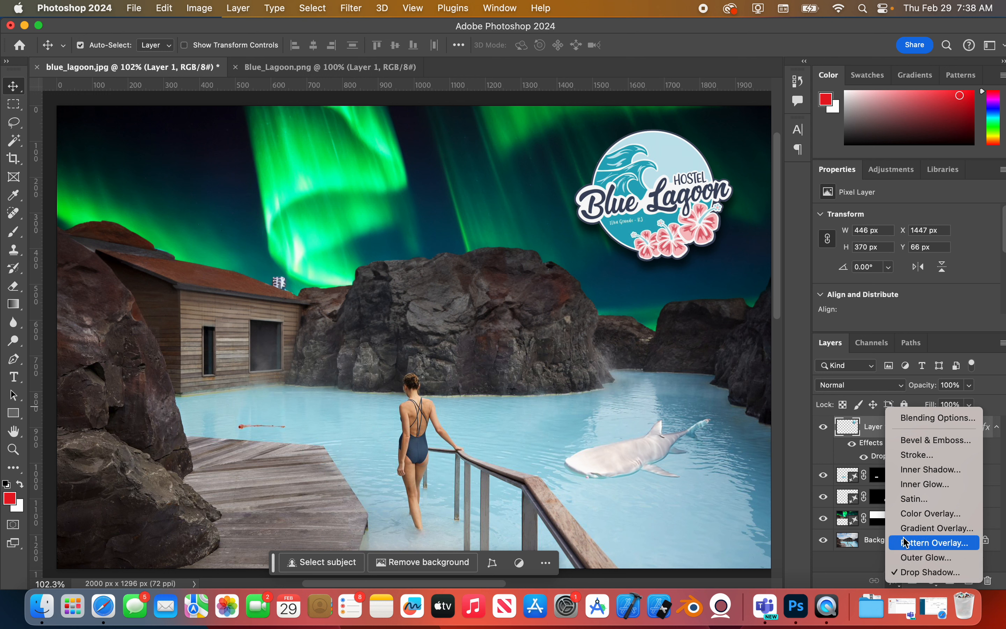
pyautogui.click(916, 559)
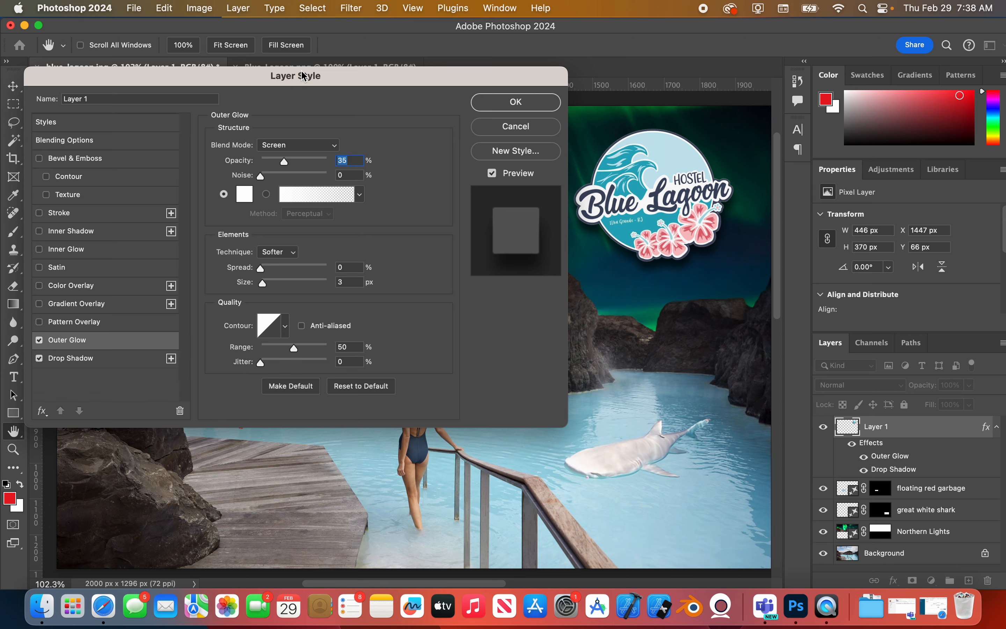
pyautogui.moveTo(304, 76); pyautogui.dragTo(346, 273)
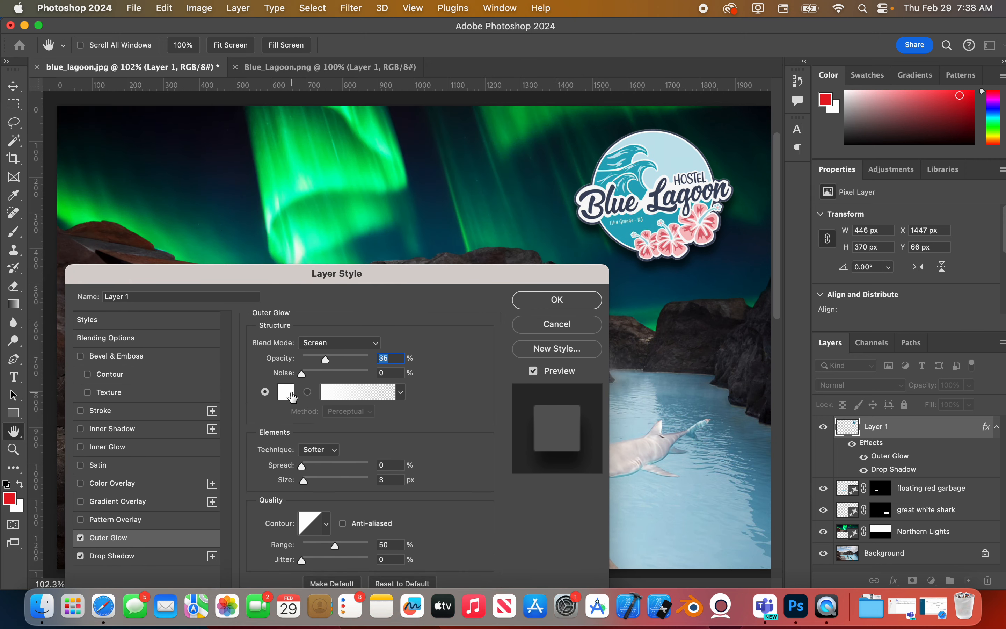
pyautogui.click(289, 395)
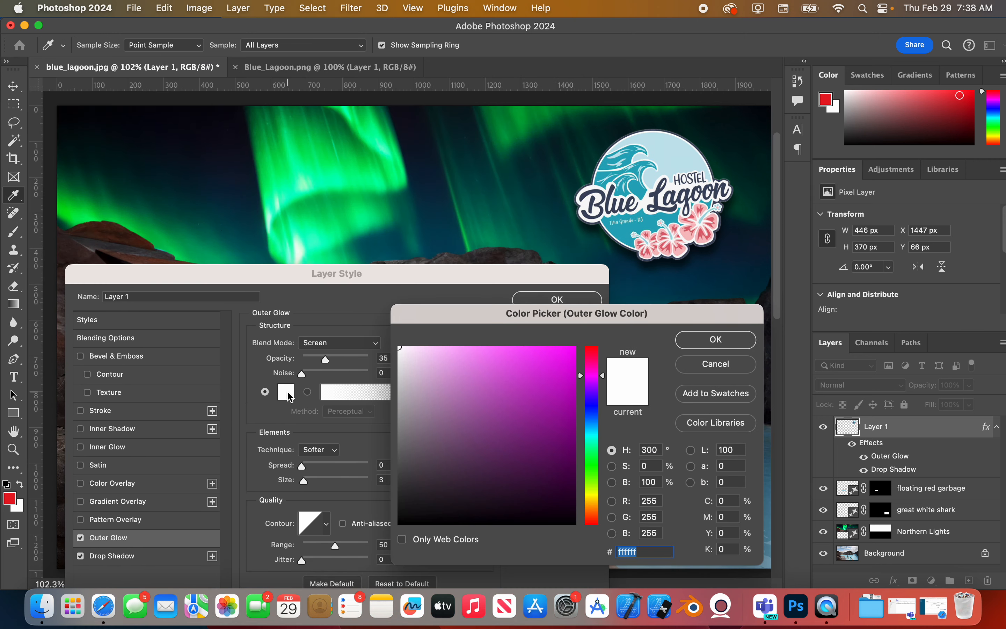
pyautogui.click(326, 180)
pyautogui.click(320, 179)
pyautogui.click(304, 181)
pyautogui.click(312, 176)
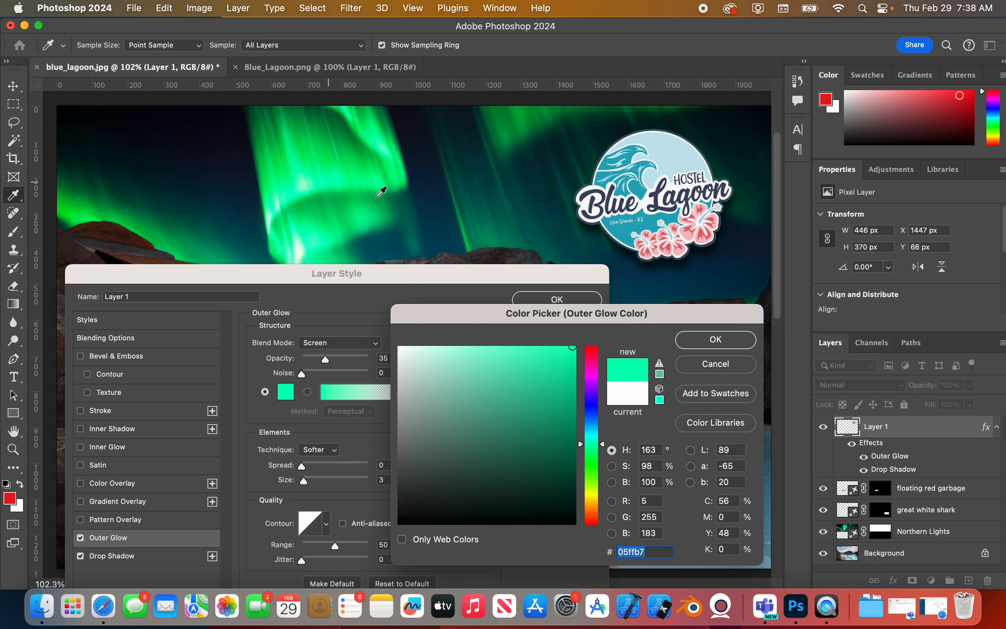
pyautogui.click(310, 177)
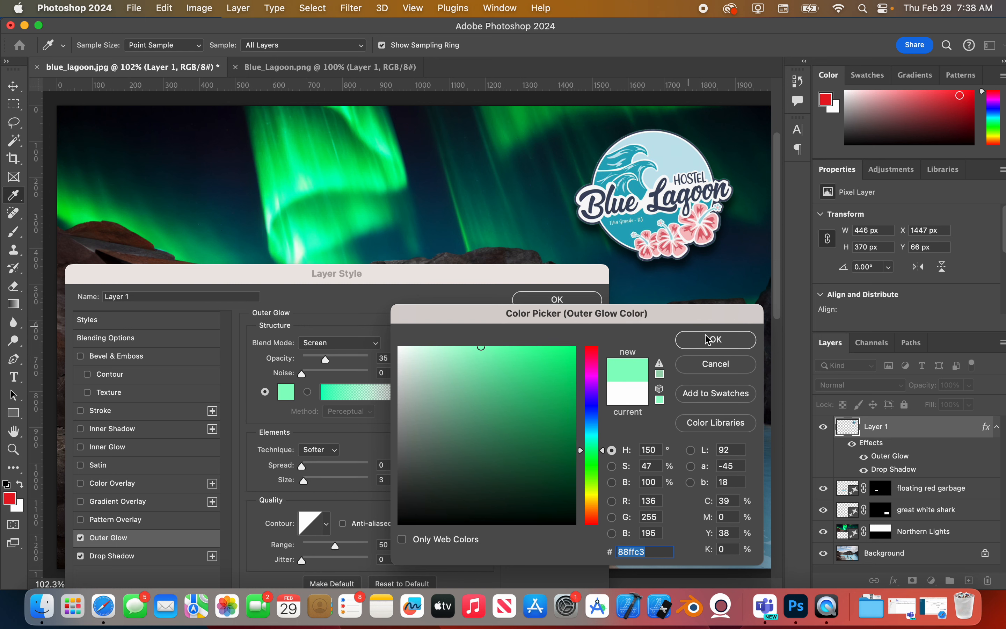
pyautogui.click(708, 339)
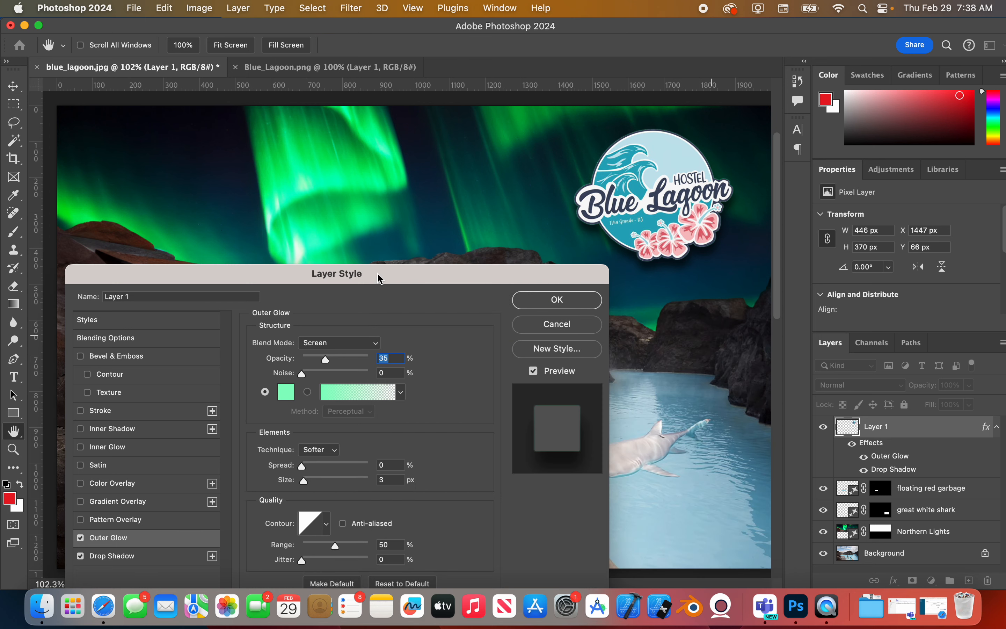
# Set the logo's outer glow to 57% opacity and 43 px size, slightly raise its spread, and apply the effect
pyautogui.moveTo(379, 279); pyautogui.dragTo(314, 26)
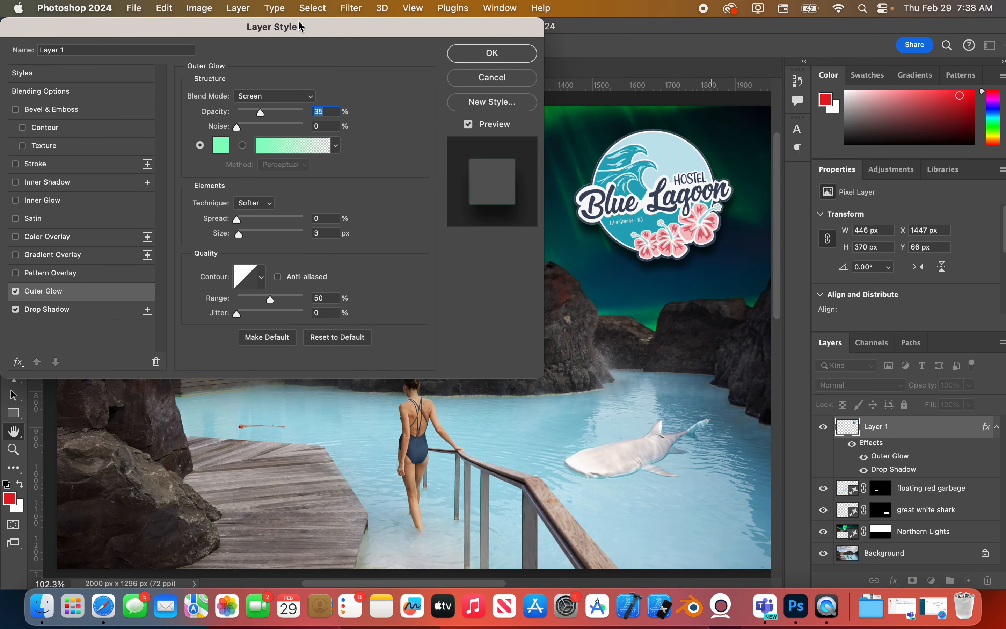
pyautogui.moveTo(261, 115); pyautogui.dragTo(293, 116)
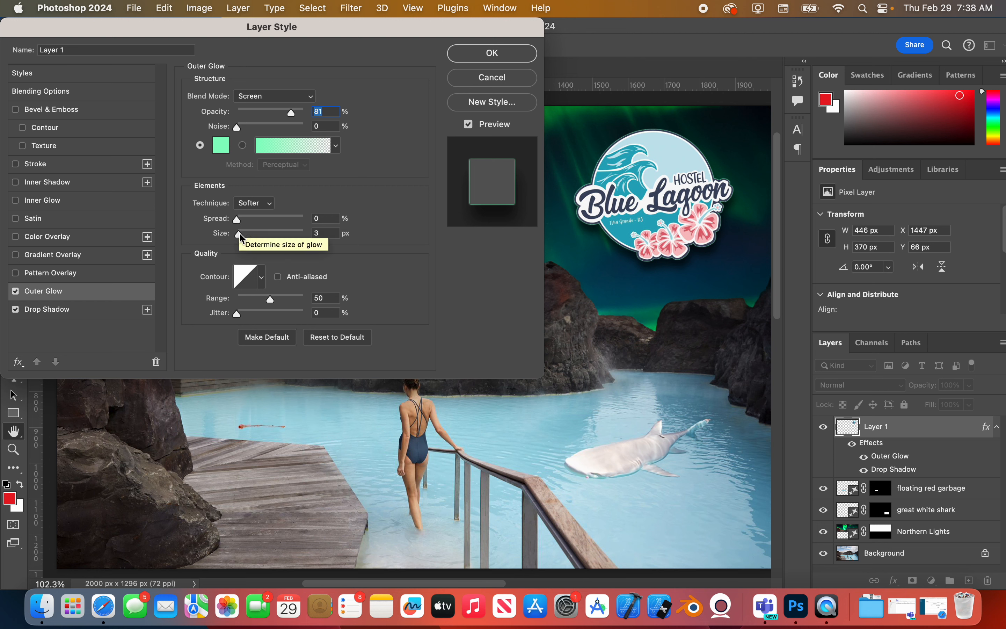
pyautogui.moveTo(239, 234)
pyautogui.mouseDown()
pyautogui.moveTo(262, 236)
pyautogui.moveTo(241, 223)
pyautogui.moveTo(251, 233)
pyautogui.mouseUp()
pyautogui.moveTo(291, 112); pyautogui.dragTo(276, 118)
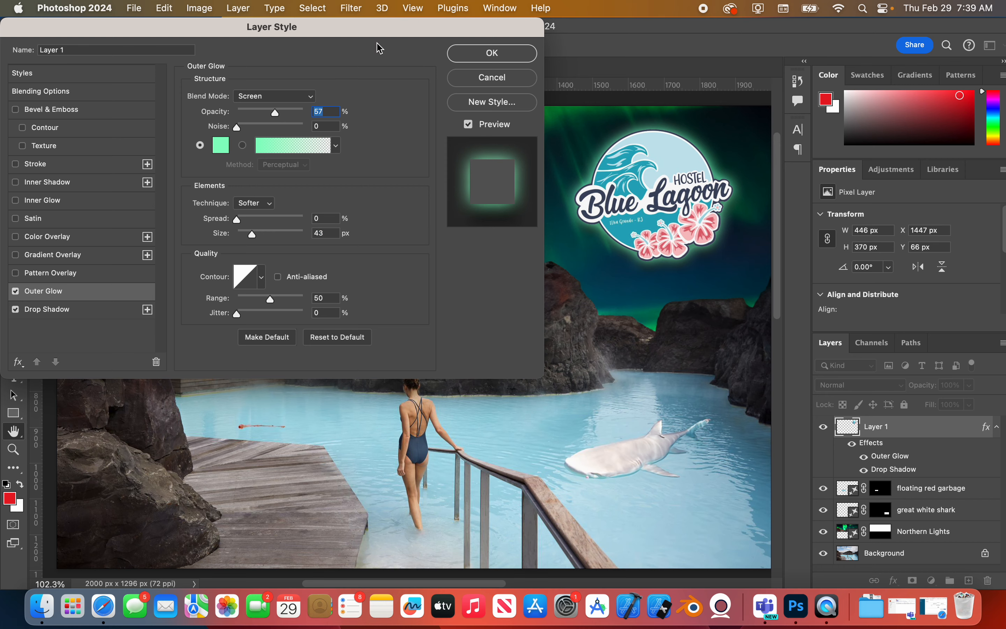
pyautogui.moveTo(374, 34); pyautogui.dragTo(356, 140)
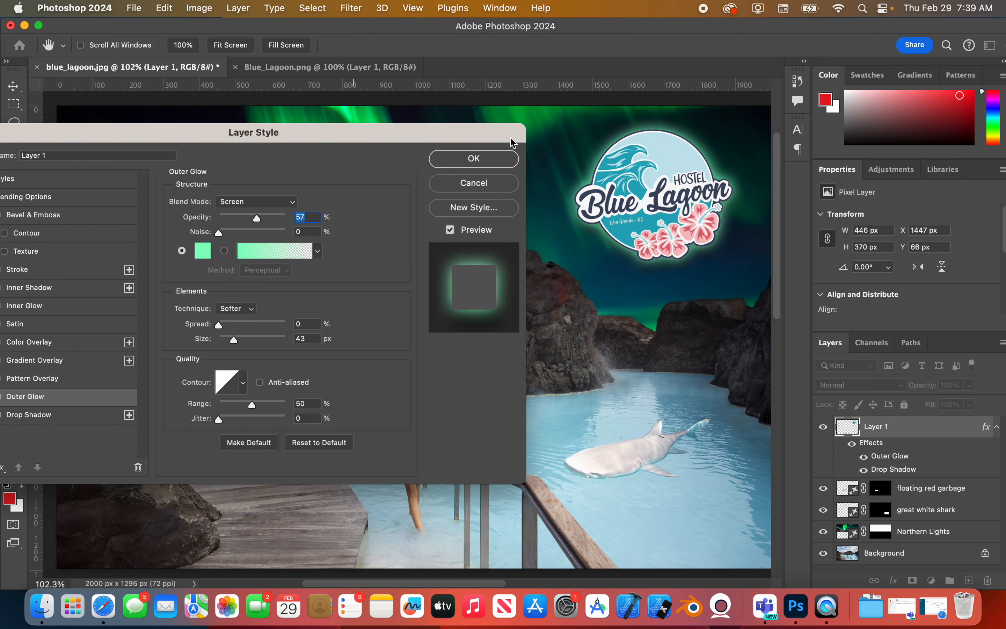
pyautogui.moveTo(476, 135); pyautogui.dragTo(381, 245)
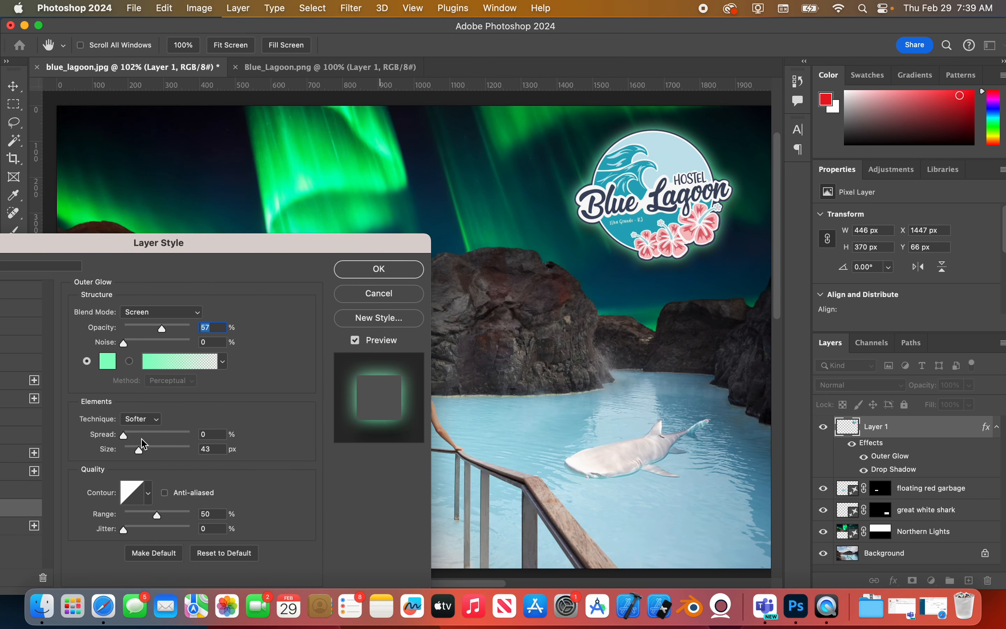
pyautogui.moveTo(123, 435); pyautogui.dragTo(144, 453)
pyautogui.click(373, 271)
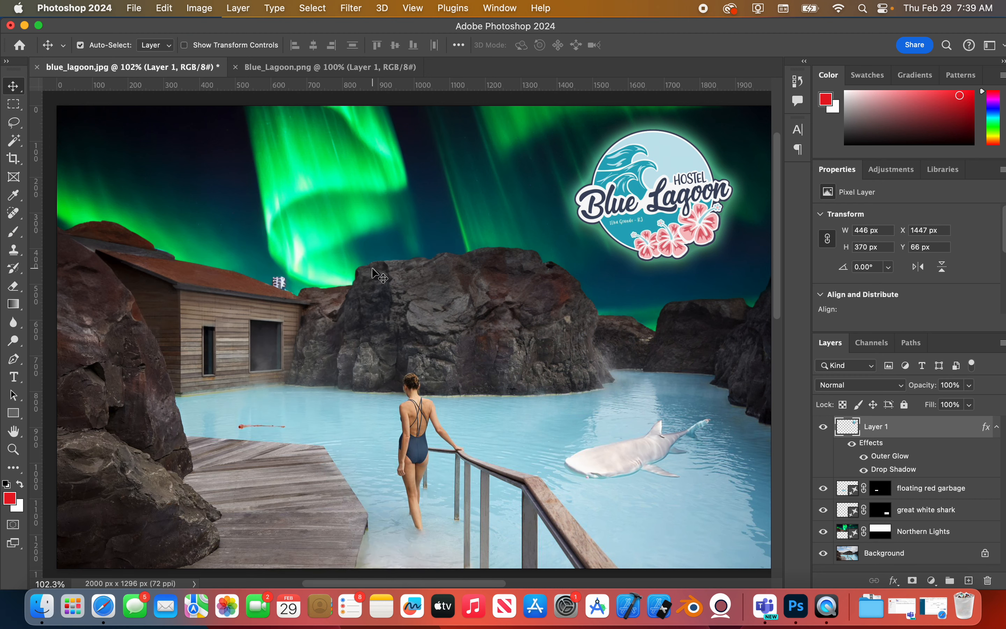
pyautogui.moveTo(398, 28); pyautogui.dragTo(410, 26)
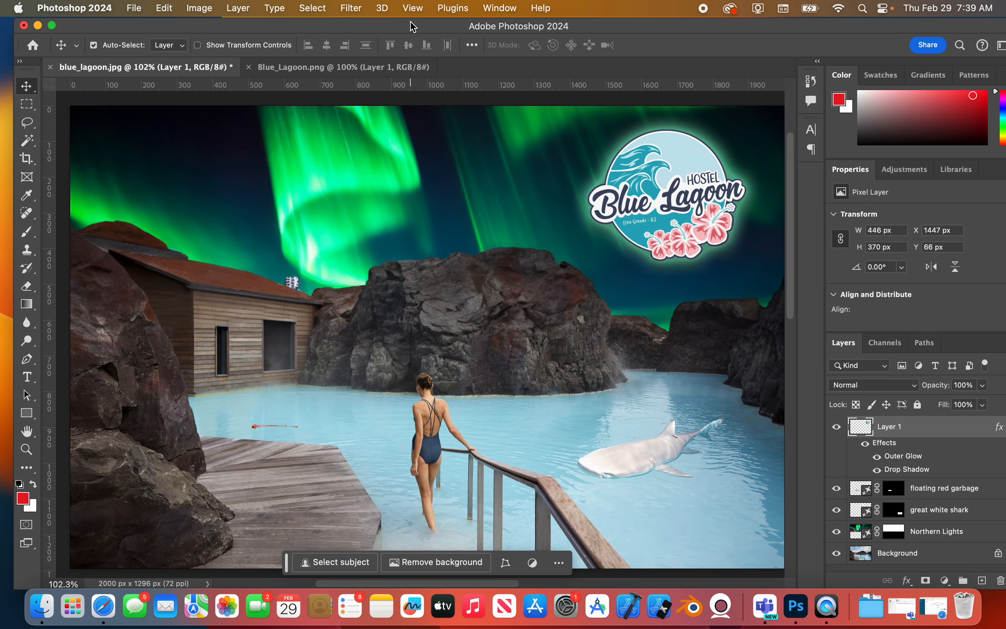
pyautogui.press('super+0')
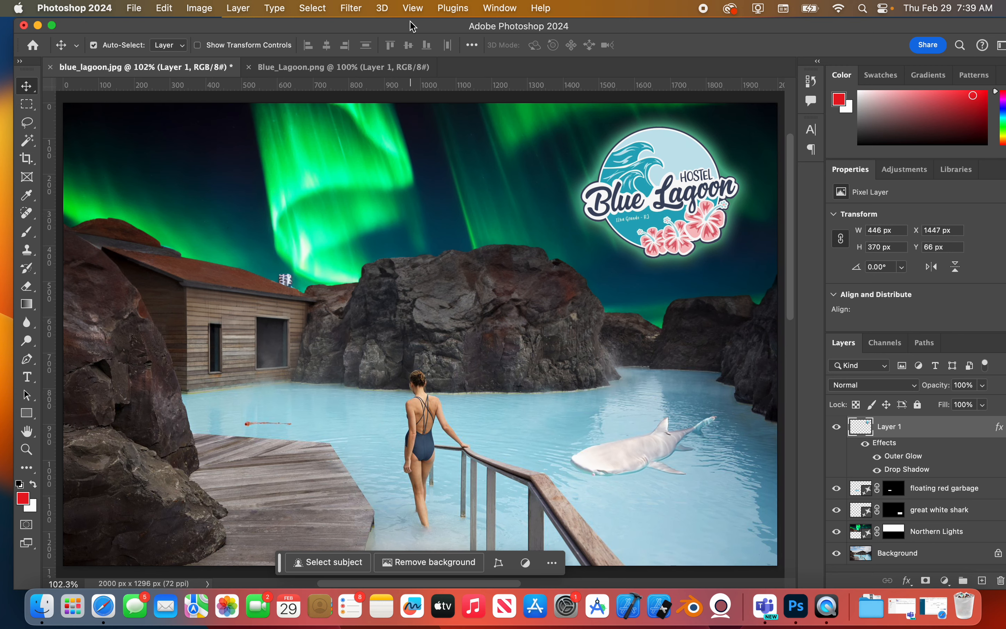